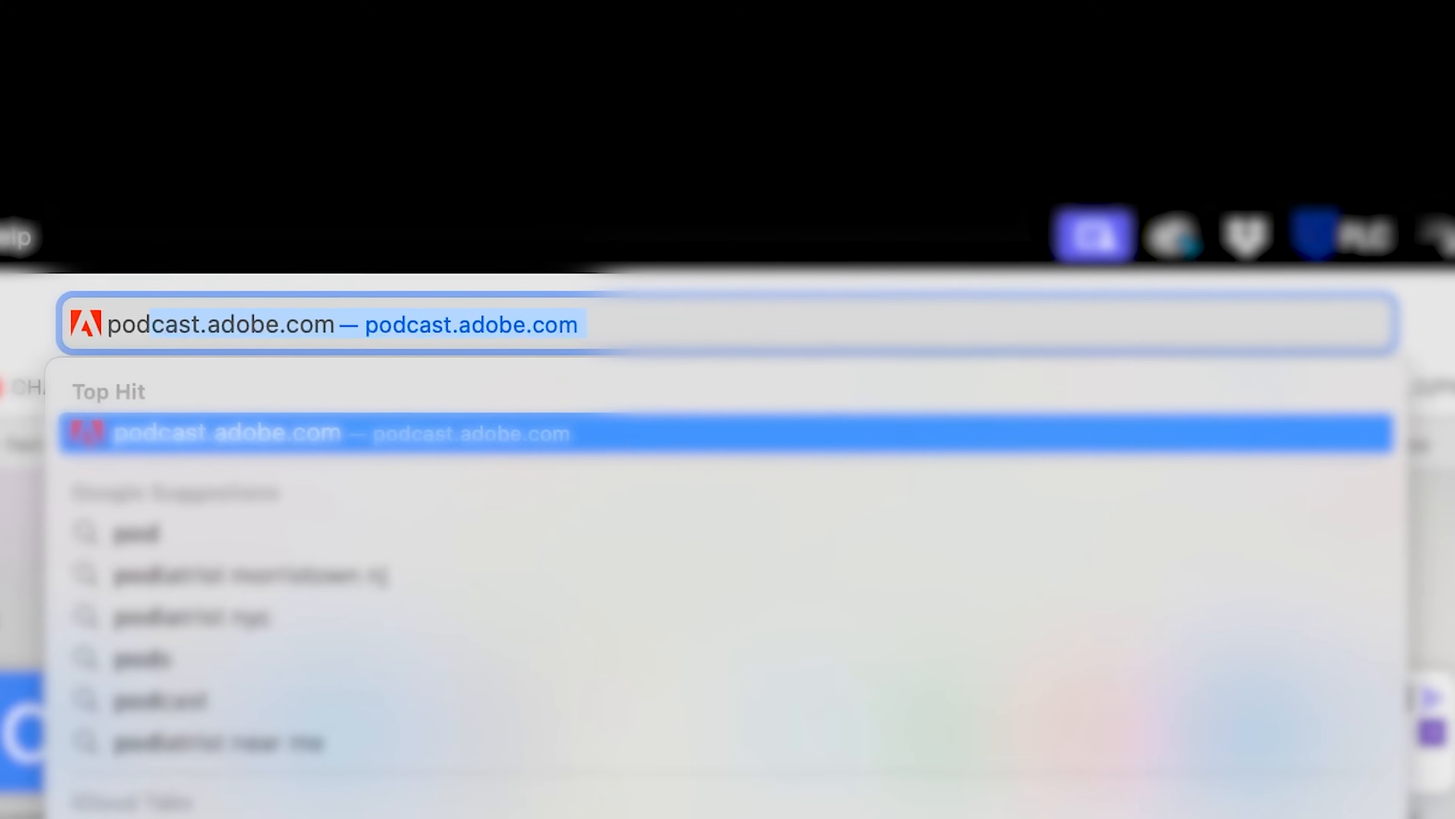
# Open podcast.adobe.com and go to its Enhance Speech tool.
pyautogui.press('Return')
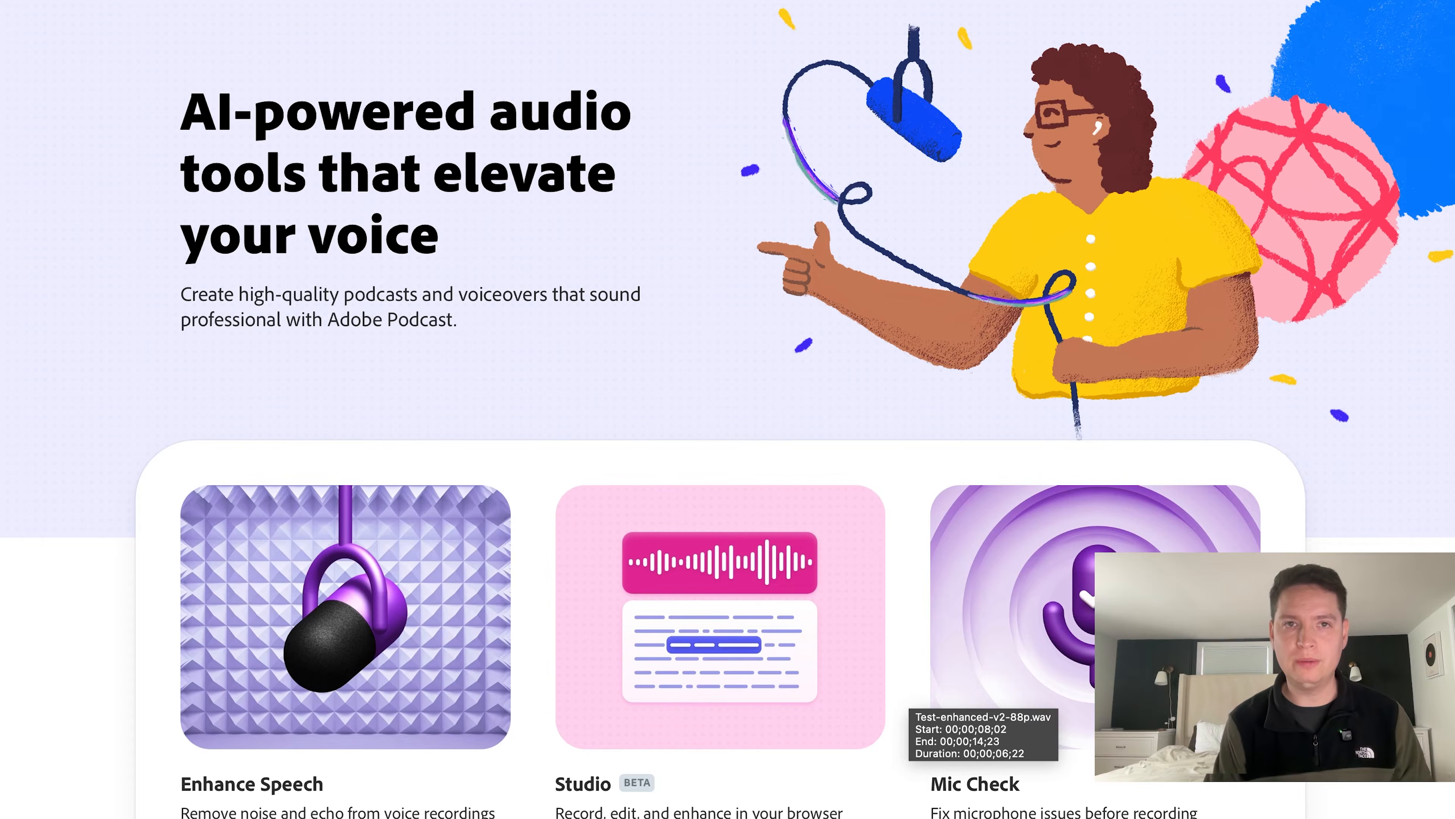
pyautogui.scroll(-4, 535, 346)
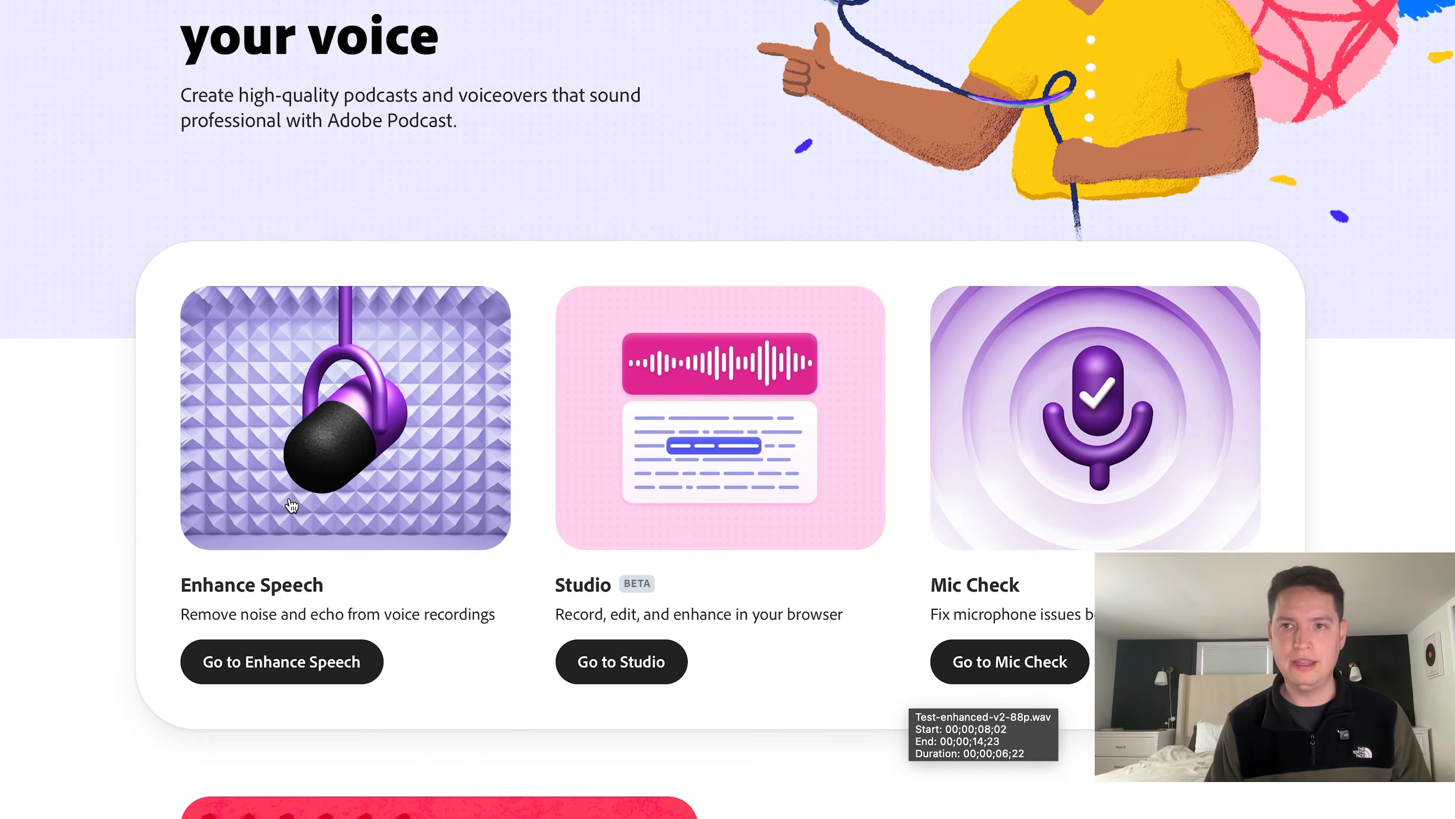
pyautogui.click(251, 662)
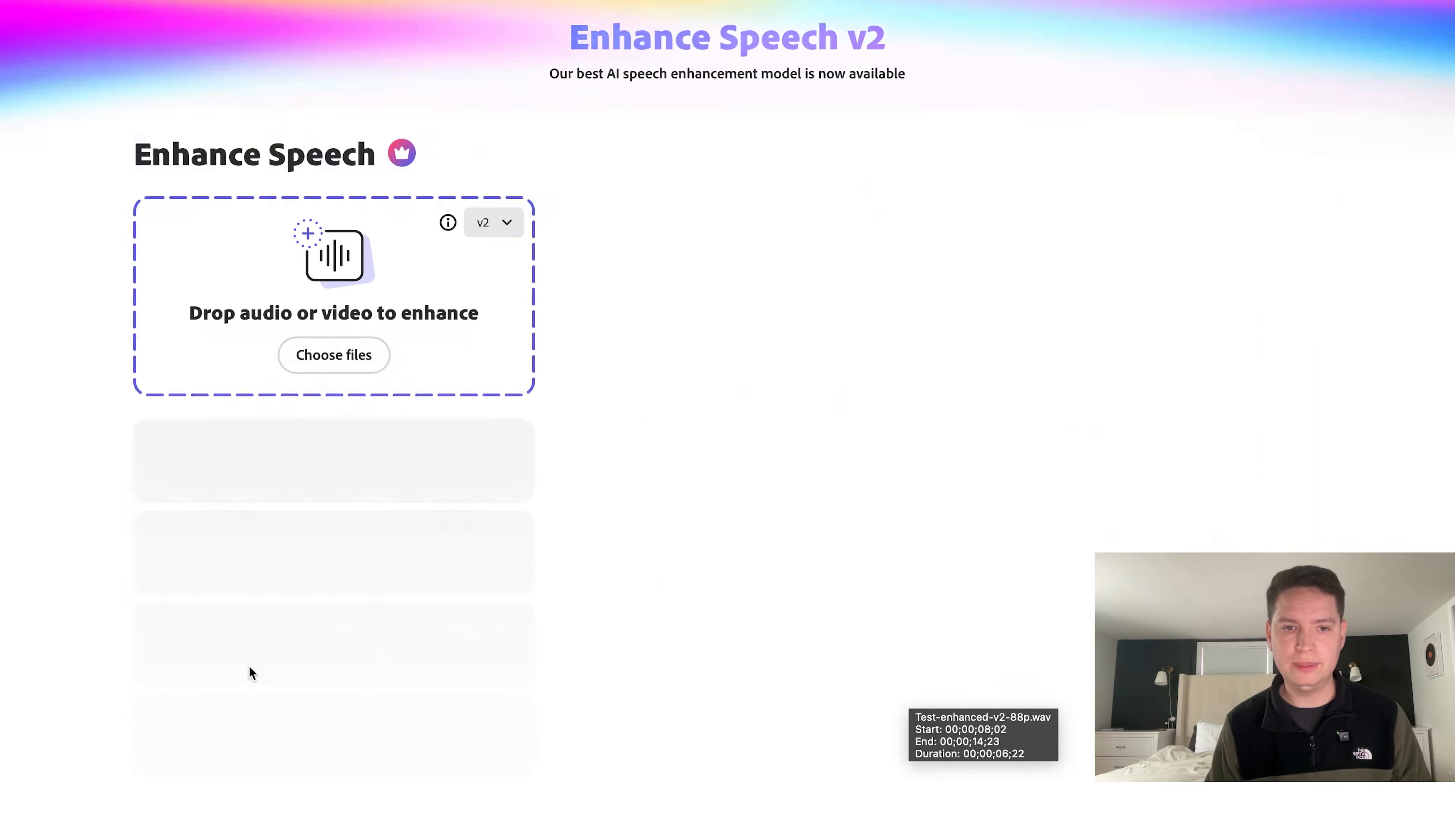
# Upload Test1.wav for speech enhancement and open the processed file.
pyautogui.click(370, 361)
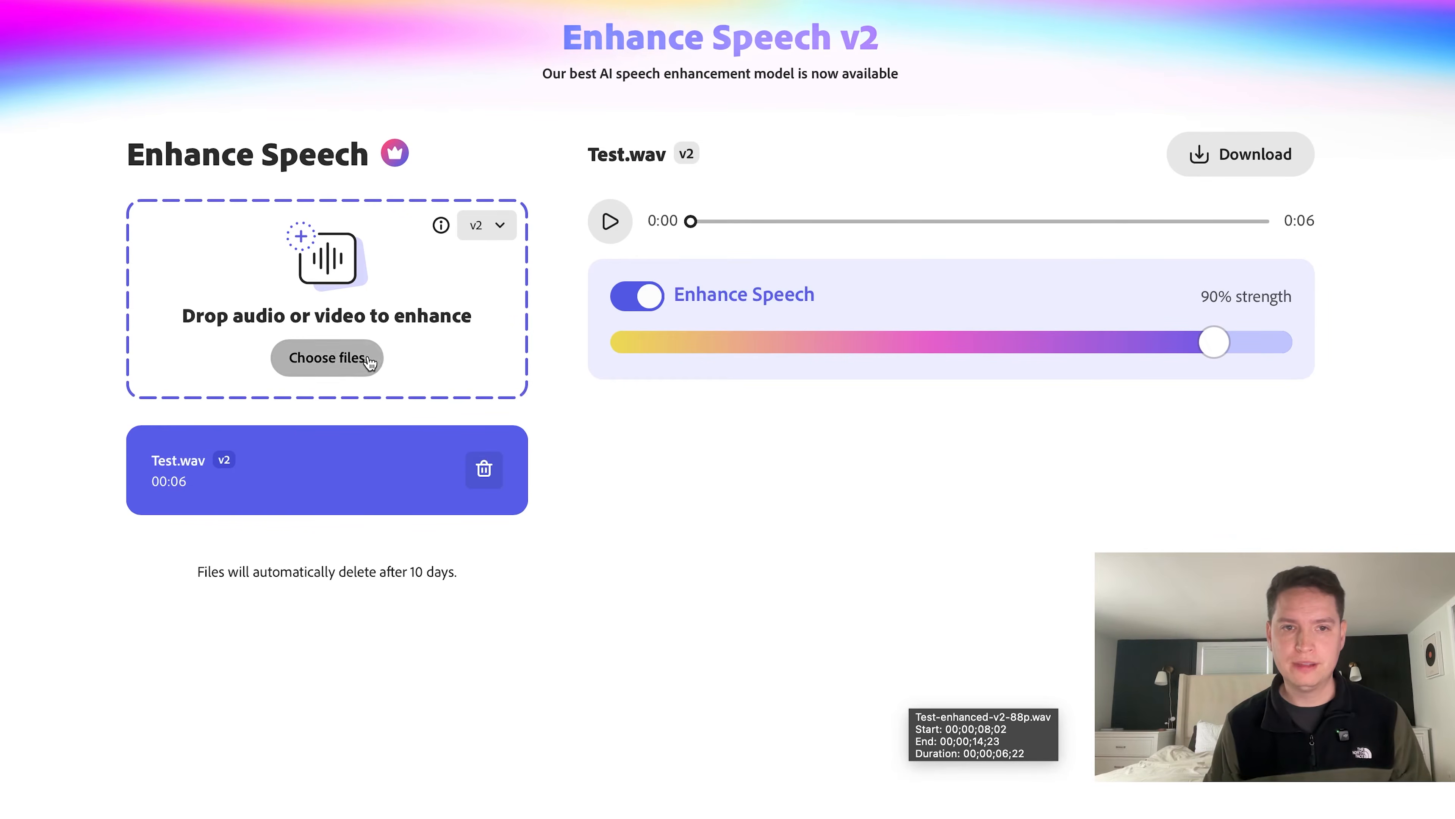
pyautogui.doubleClick(347, 35)
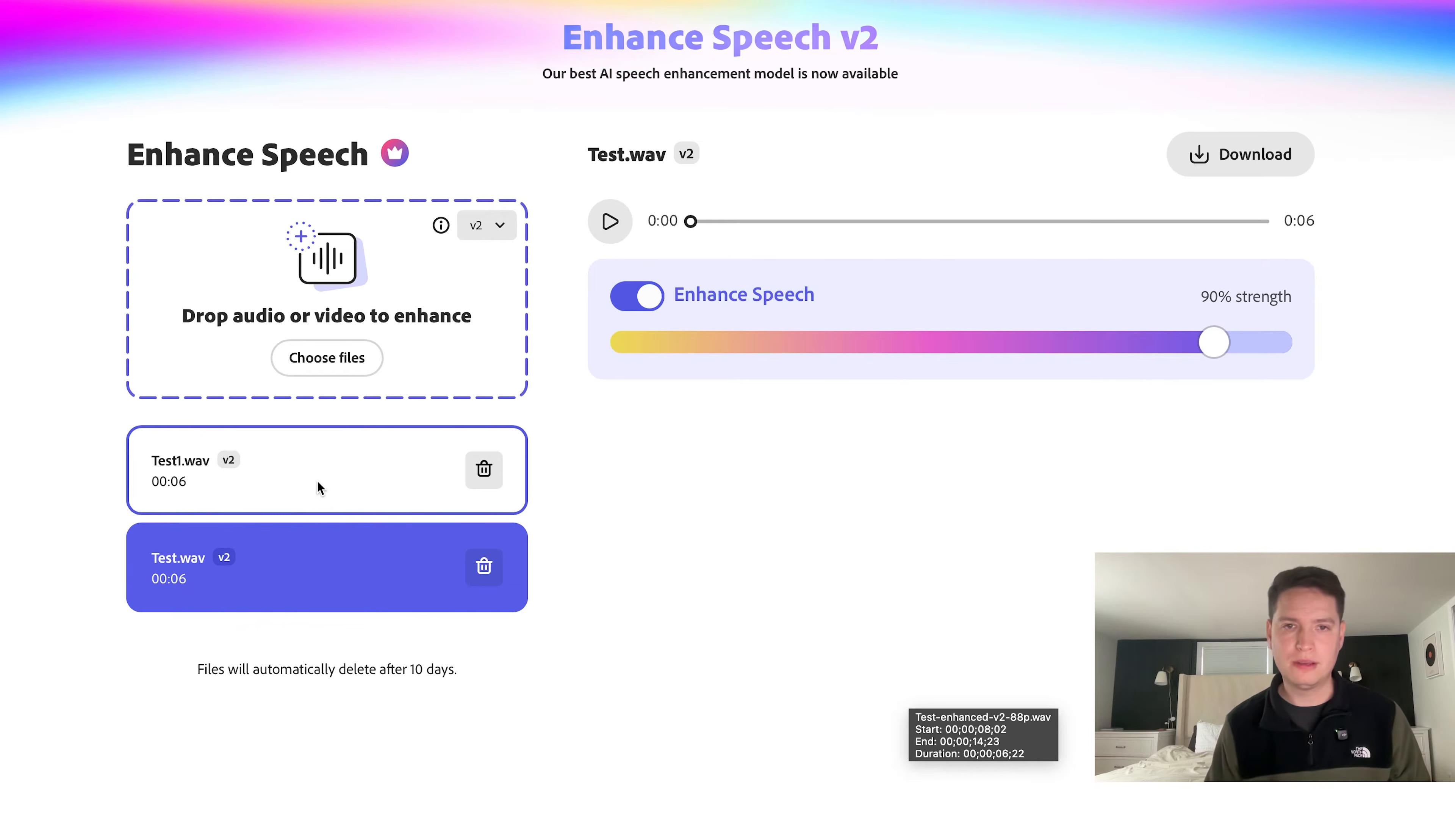
pyautogui.click(319, 486)
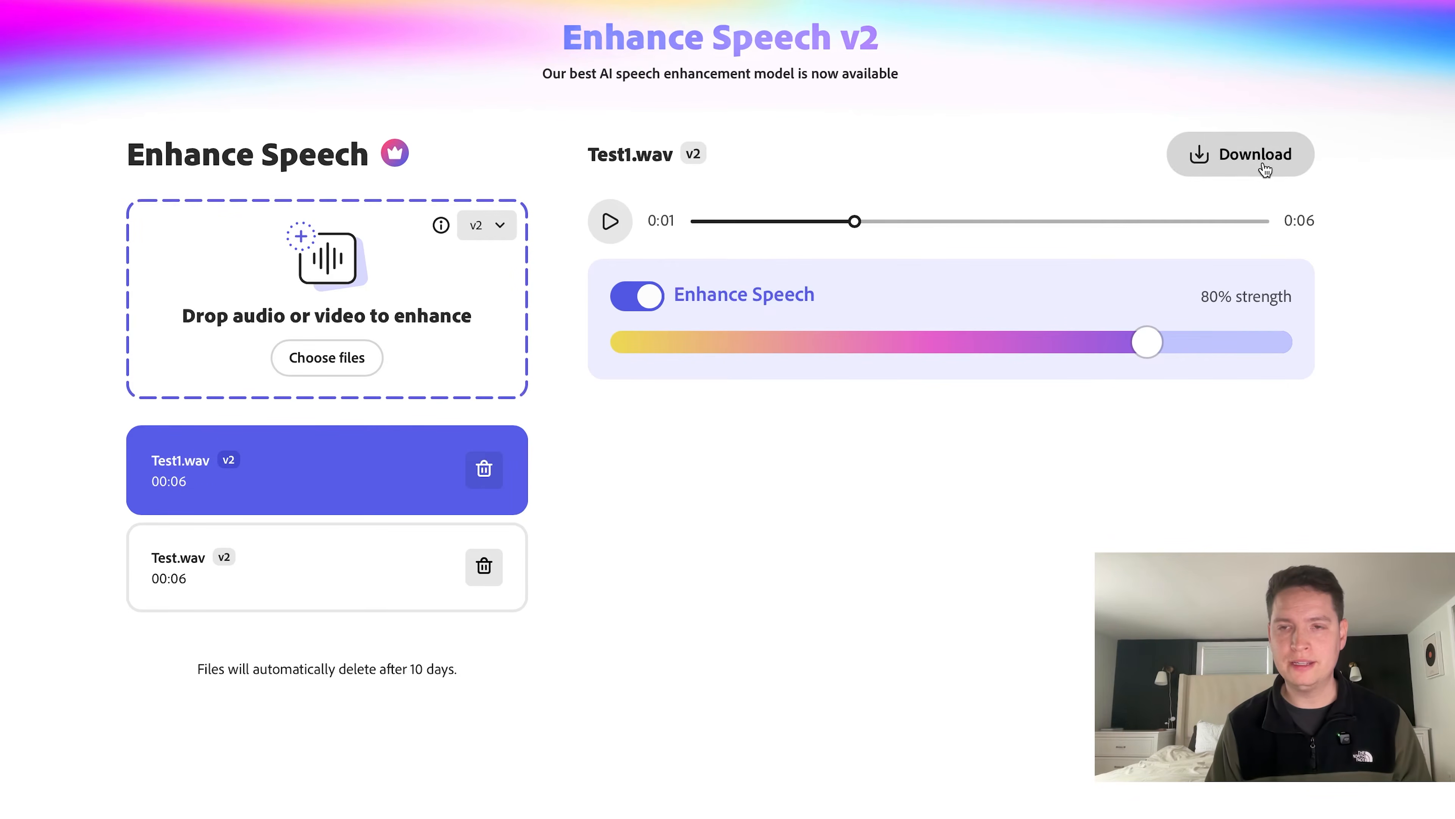
# Switch to Premiere Pro and import Test1-enhanced-v2-80p.wav into the Audio project.
pyautogui.press('super+Tab')
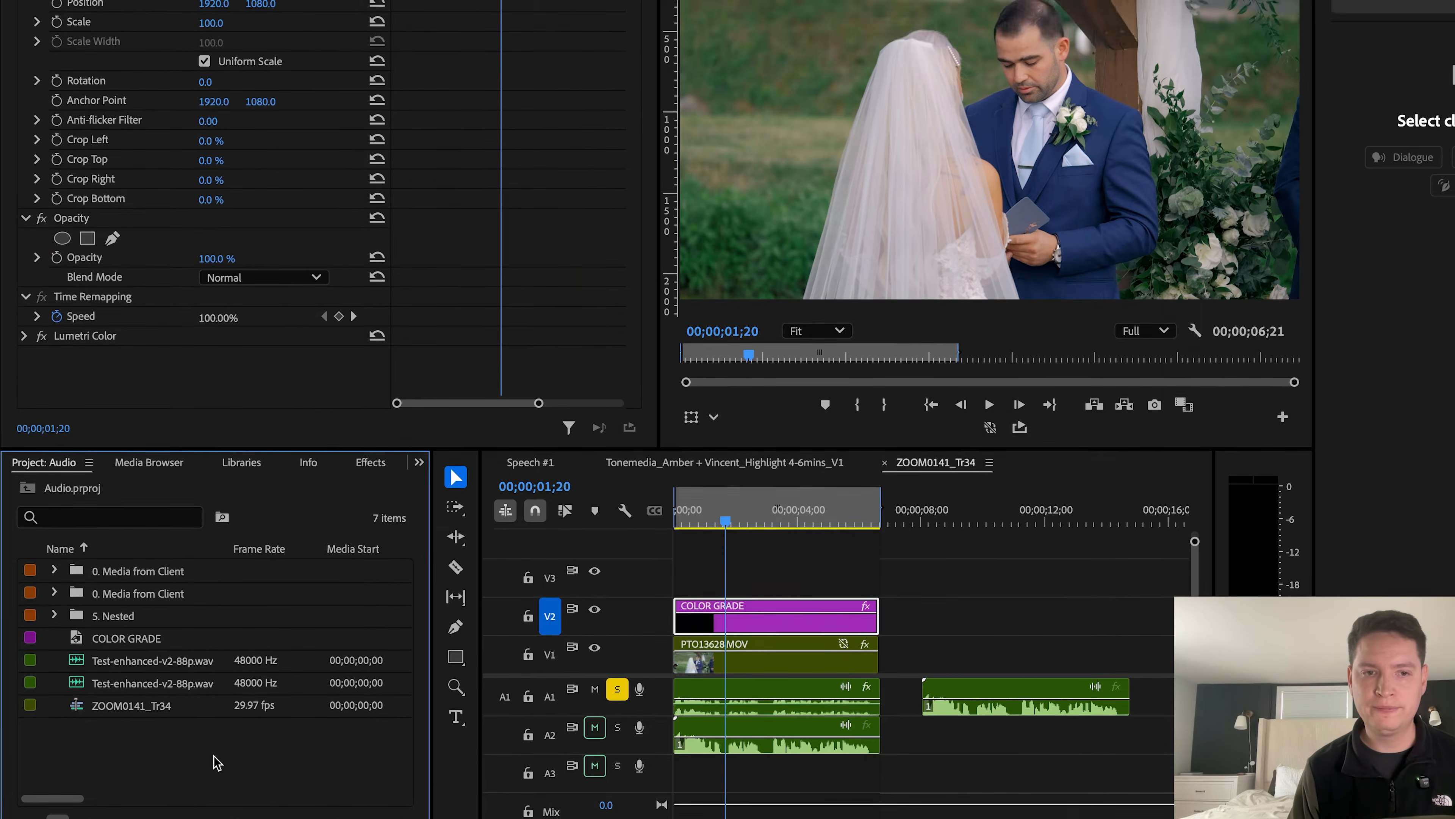
pyautogui.doubleClick(213, 713)
pyautogui.doubleClick(657, 225)
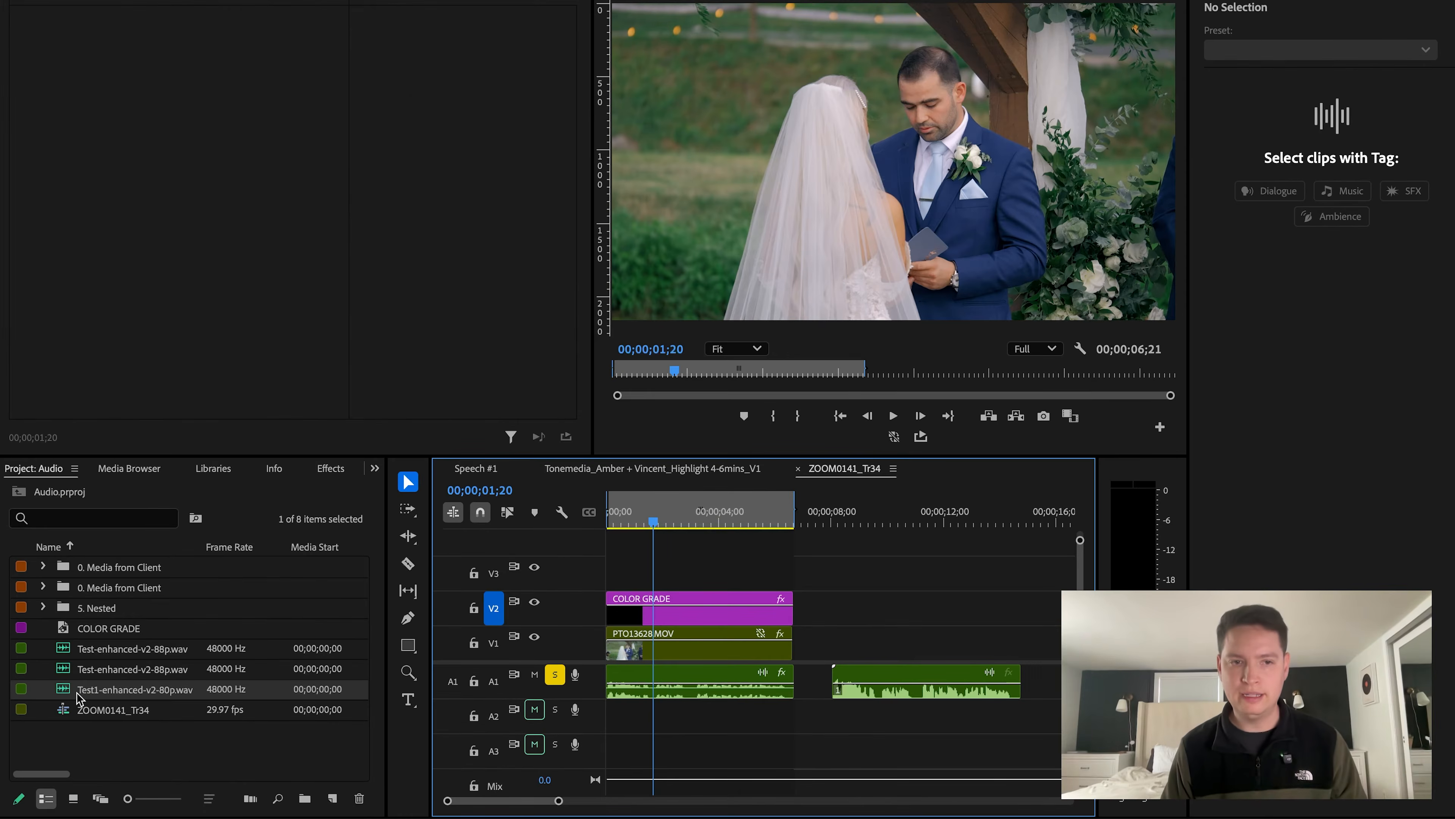
# Place Test1-enhanced-v2-80p.wav on audio track A2 at the sequence start, directly below the original audio, and return the playhead to the start.
pyautogui.moveTo(68, 693); pyautogui.dragTo(600, 721)
pyautogui.click(663, 726)
pyautogui.press('Up')
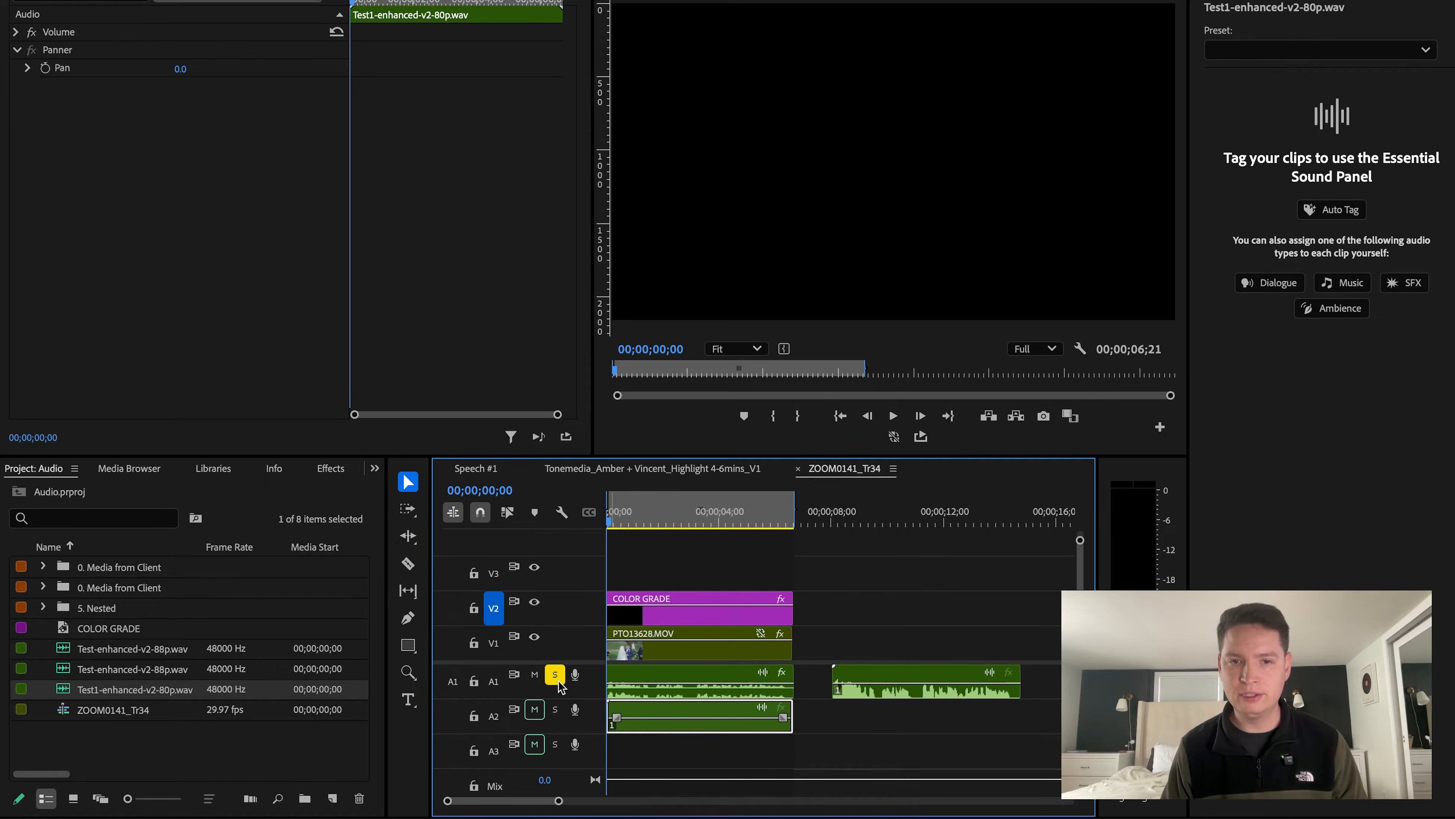
# Play back the original audio on A1 and the enhanced clip on A2 from the start to compare them.
pyautogui.press('space')
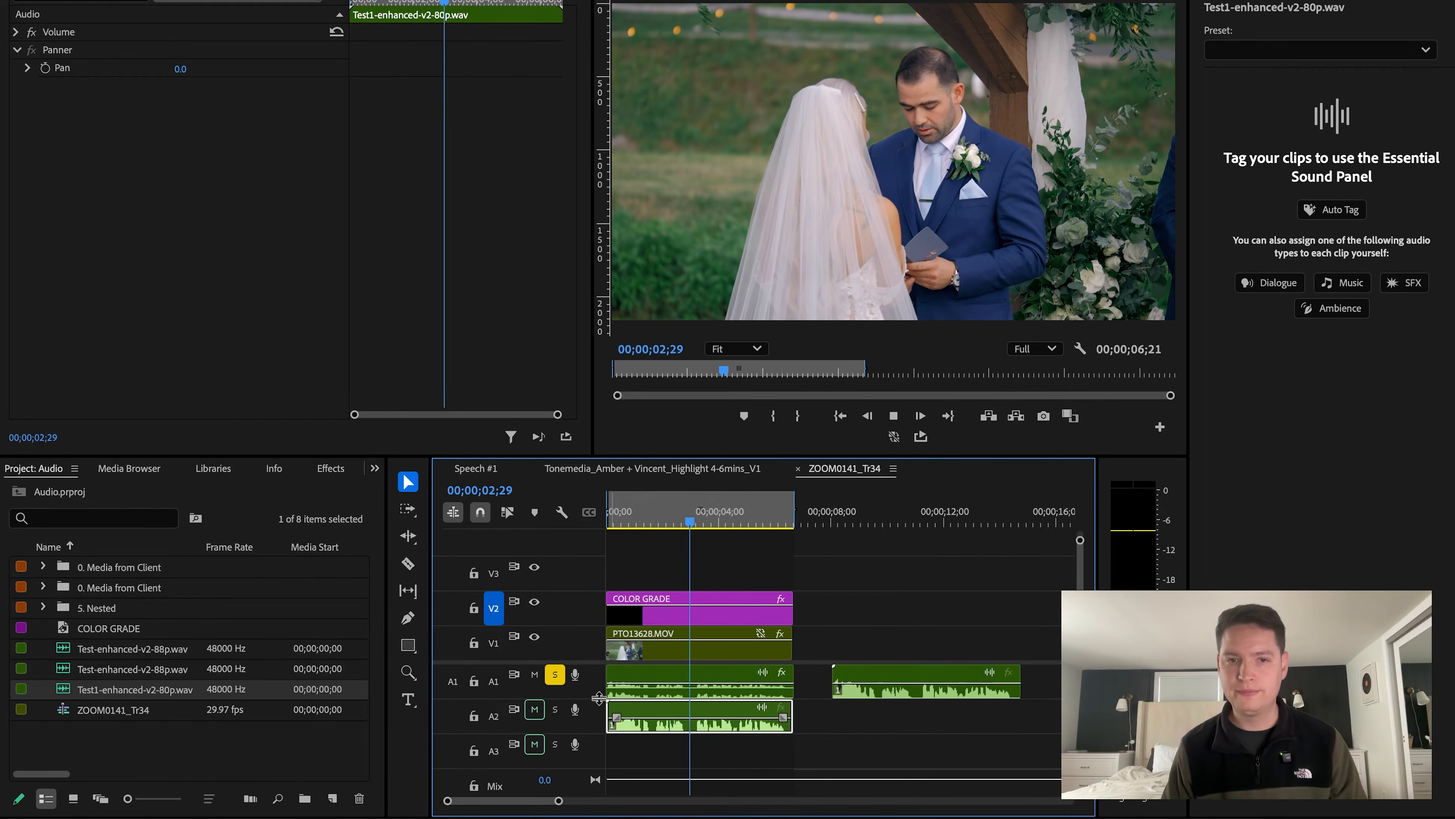
pyautogui.press('Up')
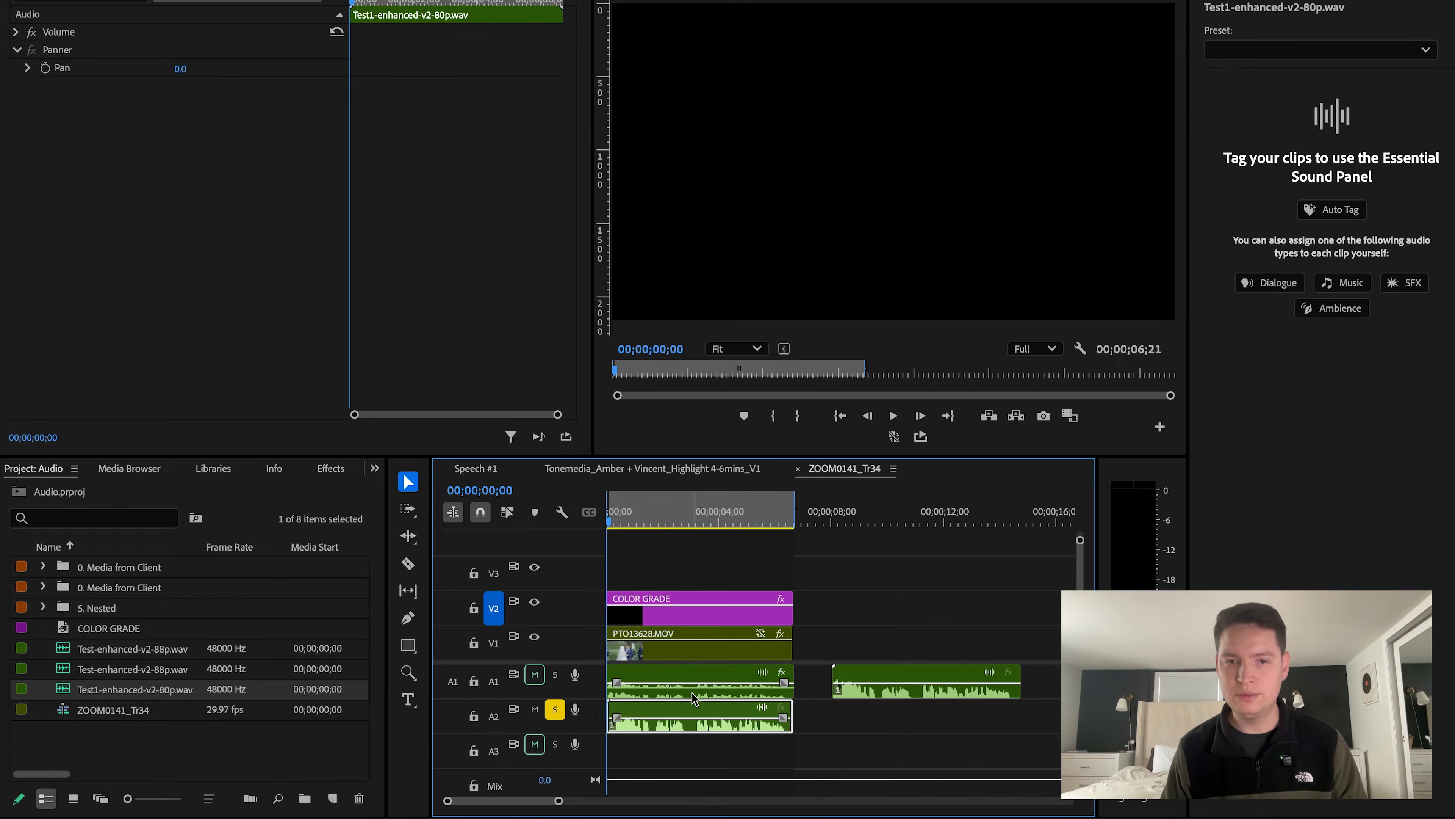
pyautogui.press('space')
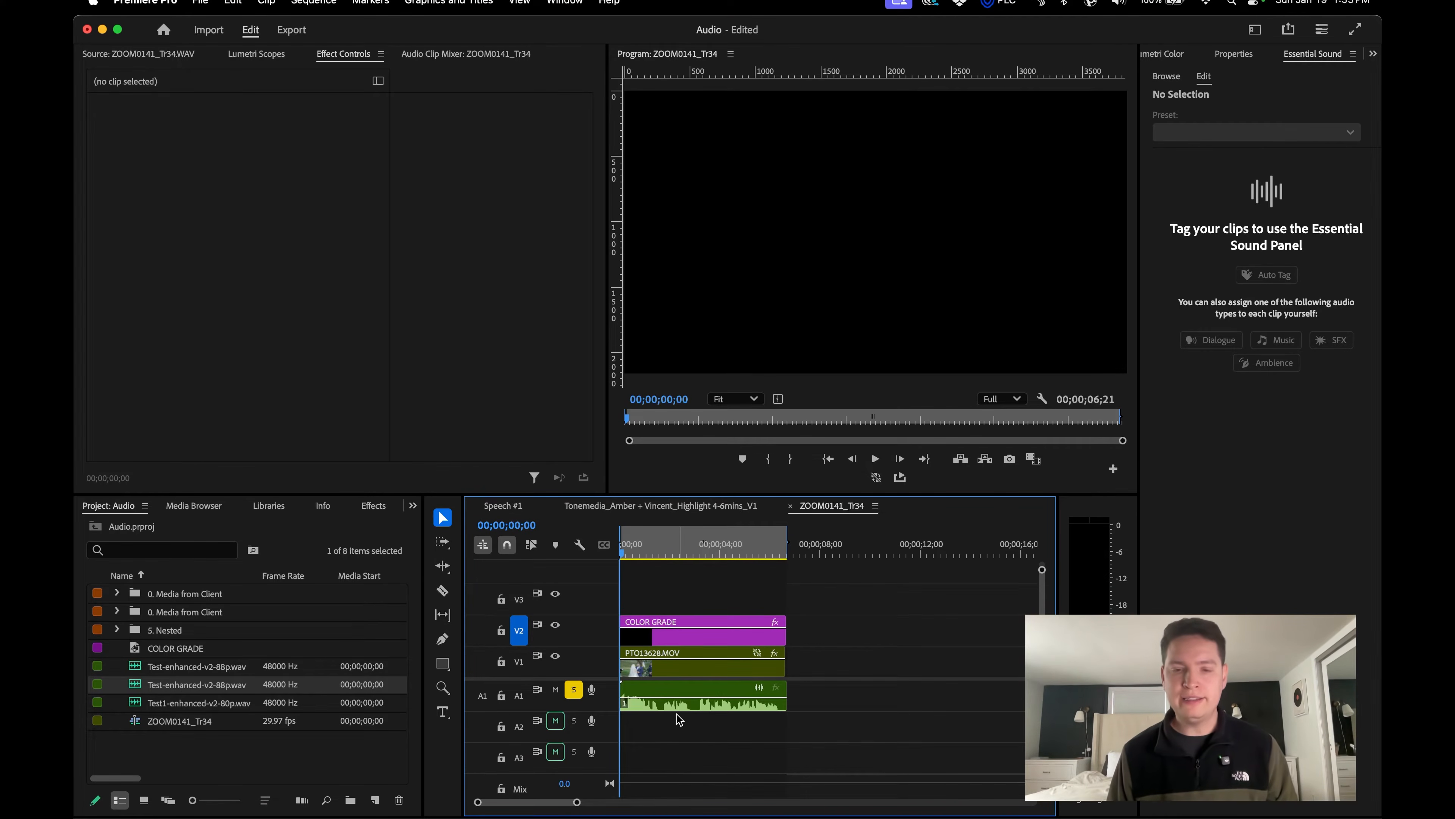
# Play the enhanced 88p clip on A1 to check its levels and apply the Dynamics audio effect to it.
pyautogui.press('space')
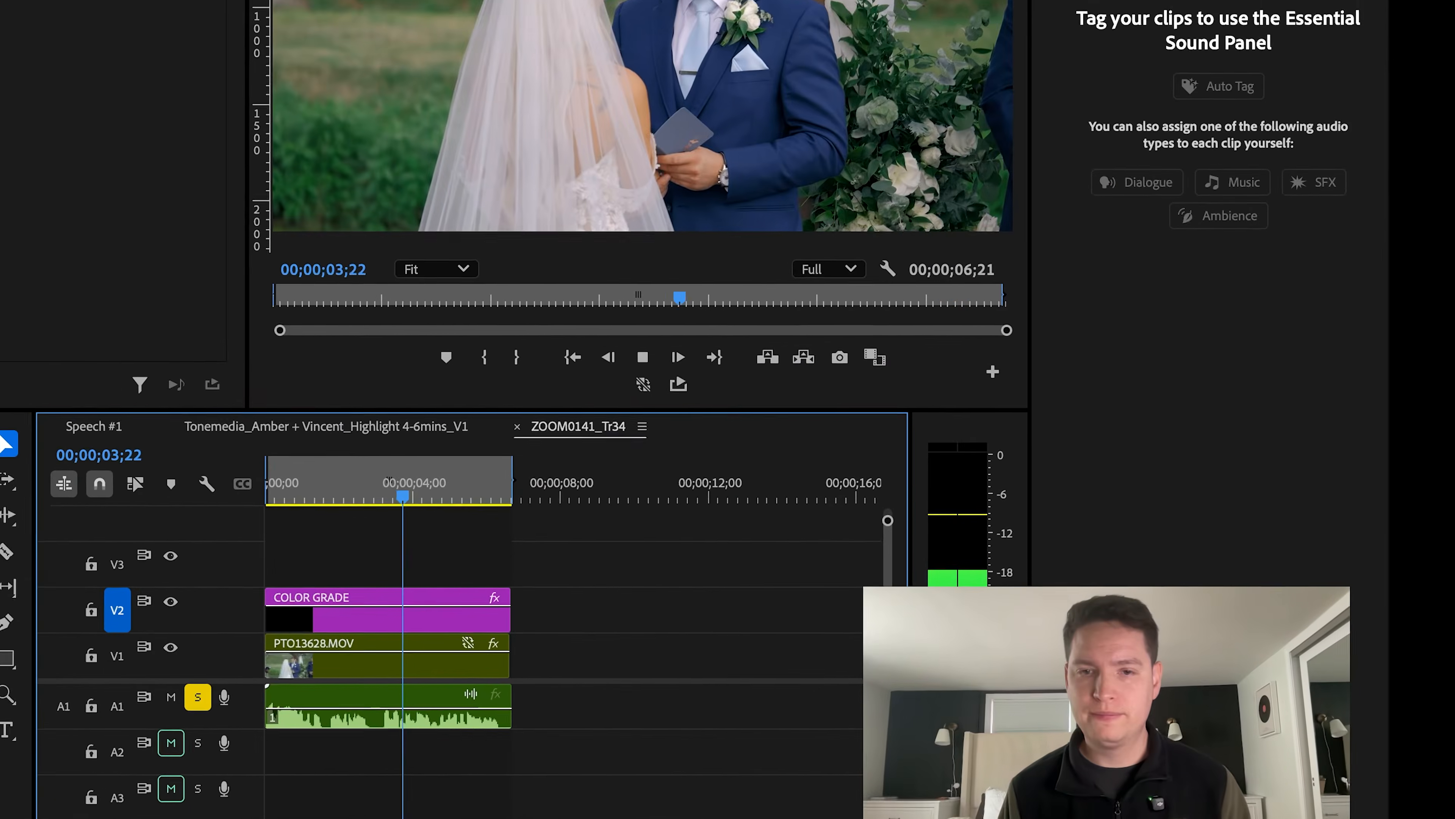
pyautogui.press('space')
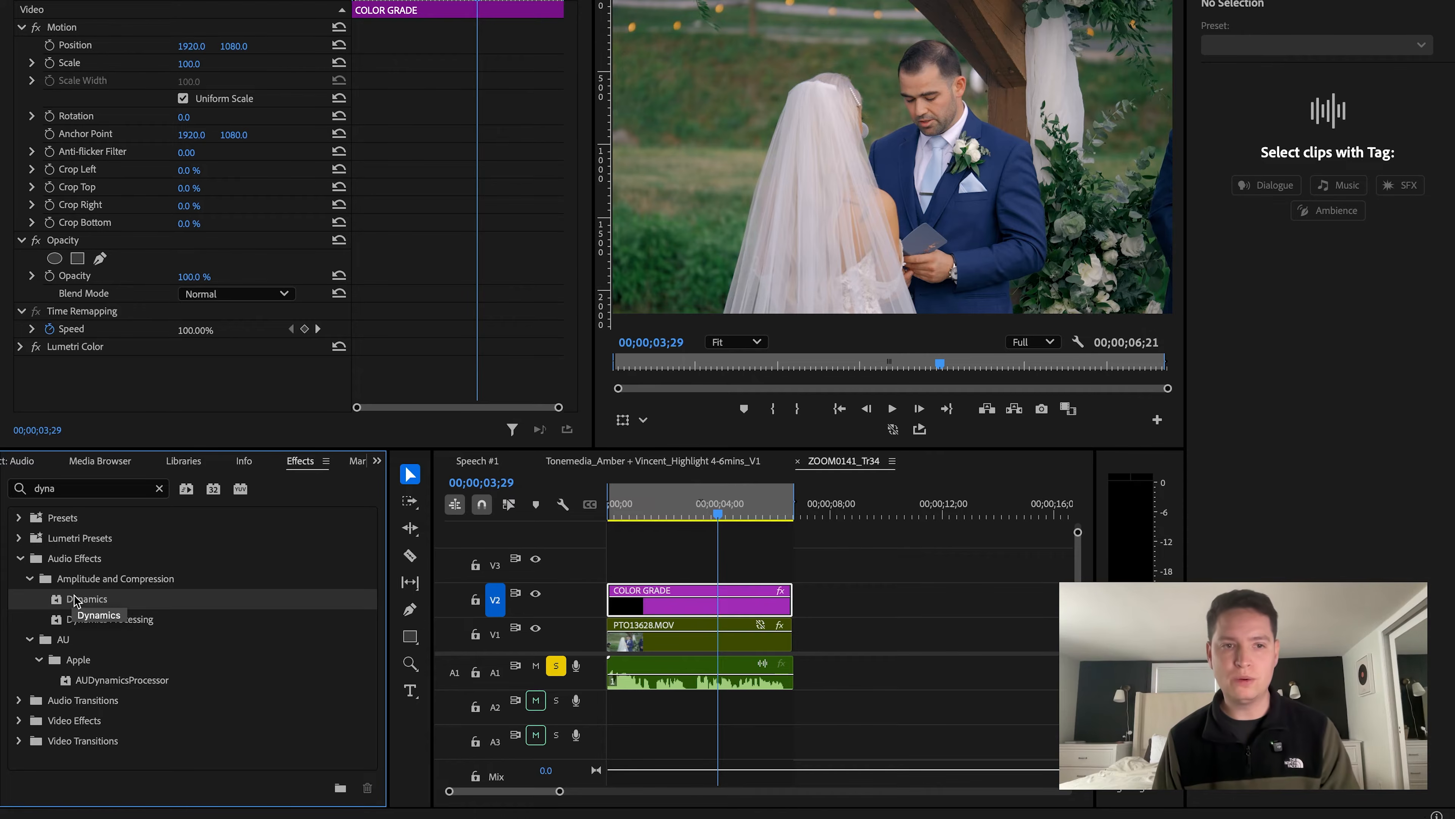
pyautogui.moveTo(642, 676); pyautogui.dragTo(661, 685)
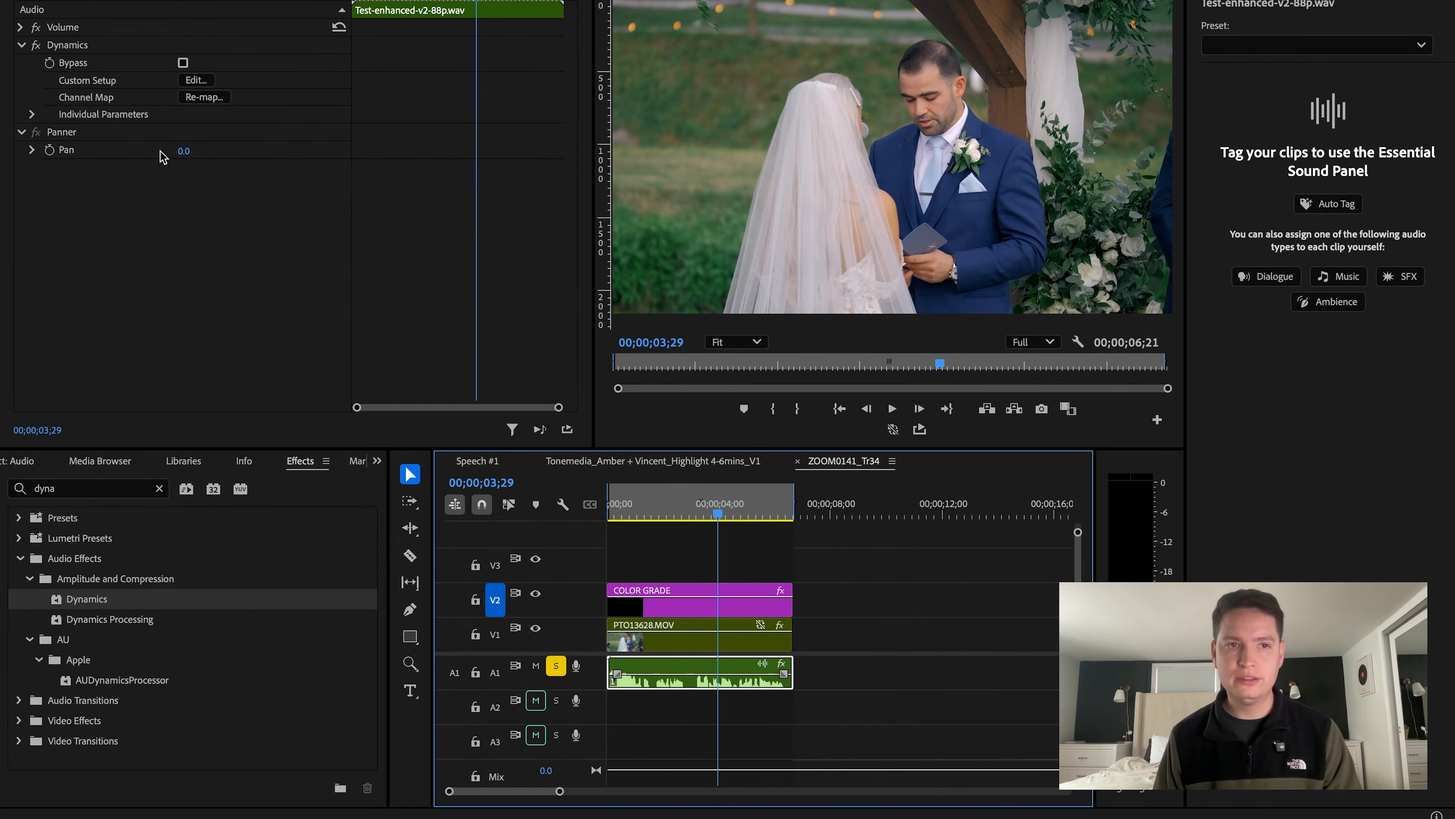
pyautogui.click(913, 661)
pyautogui.click(739, 683)
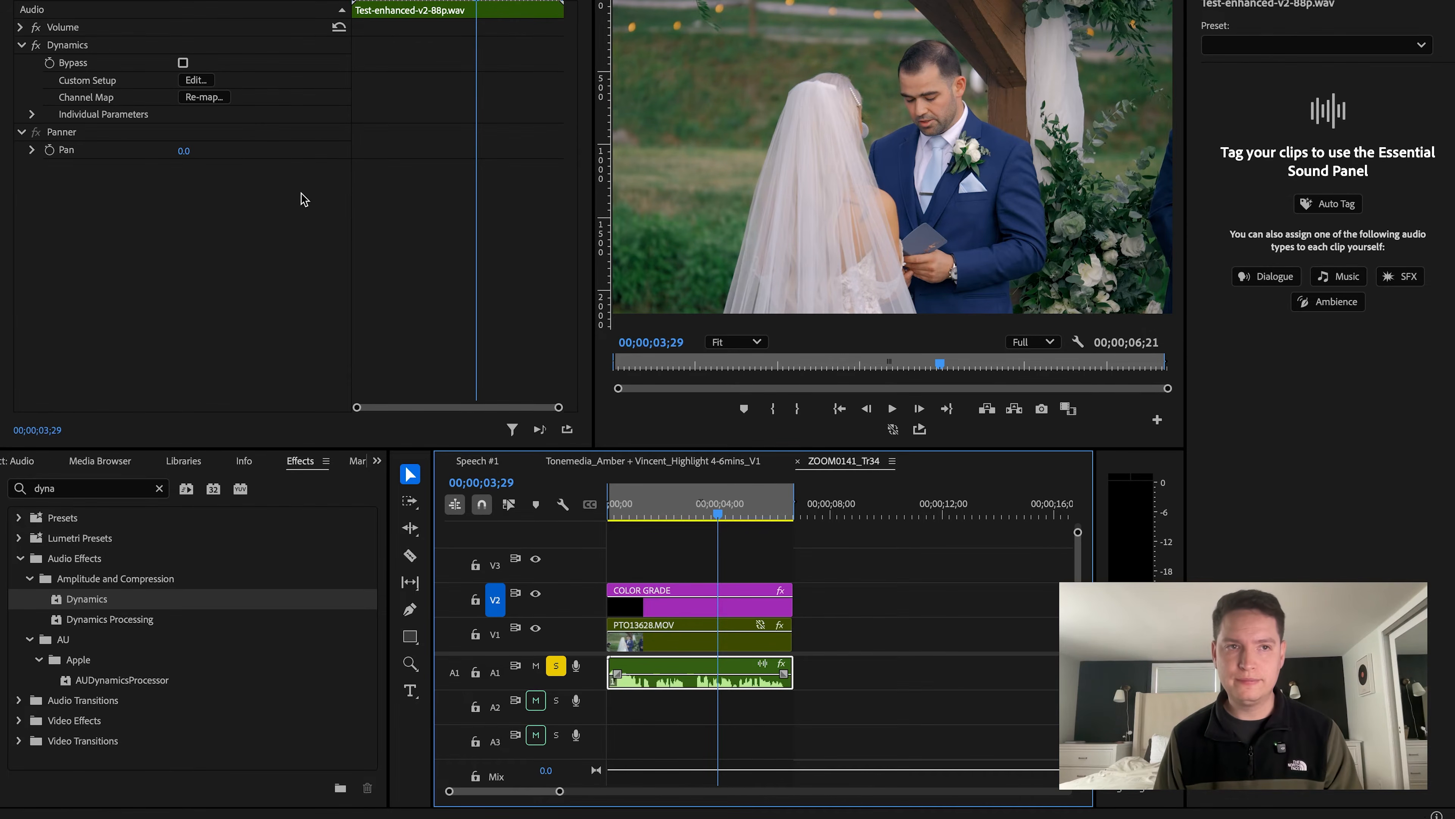
# Enable the Limiter in the clip's Dynamics effect with a threshold of -6 dB and close the effect editor.
pyautogui.click(197, 81)
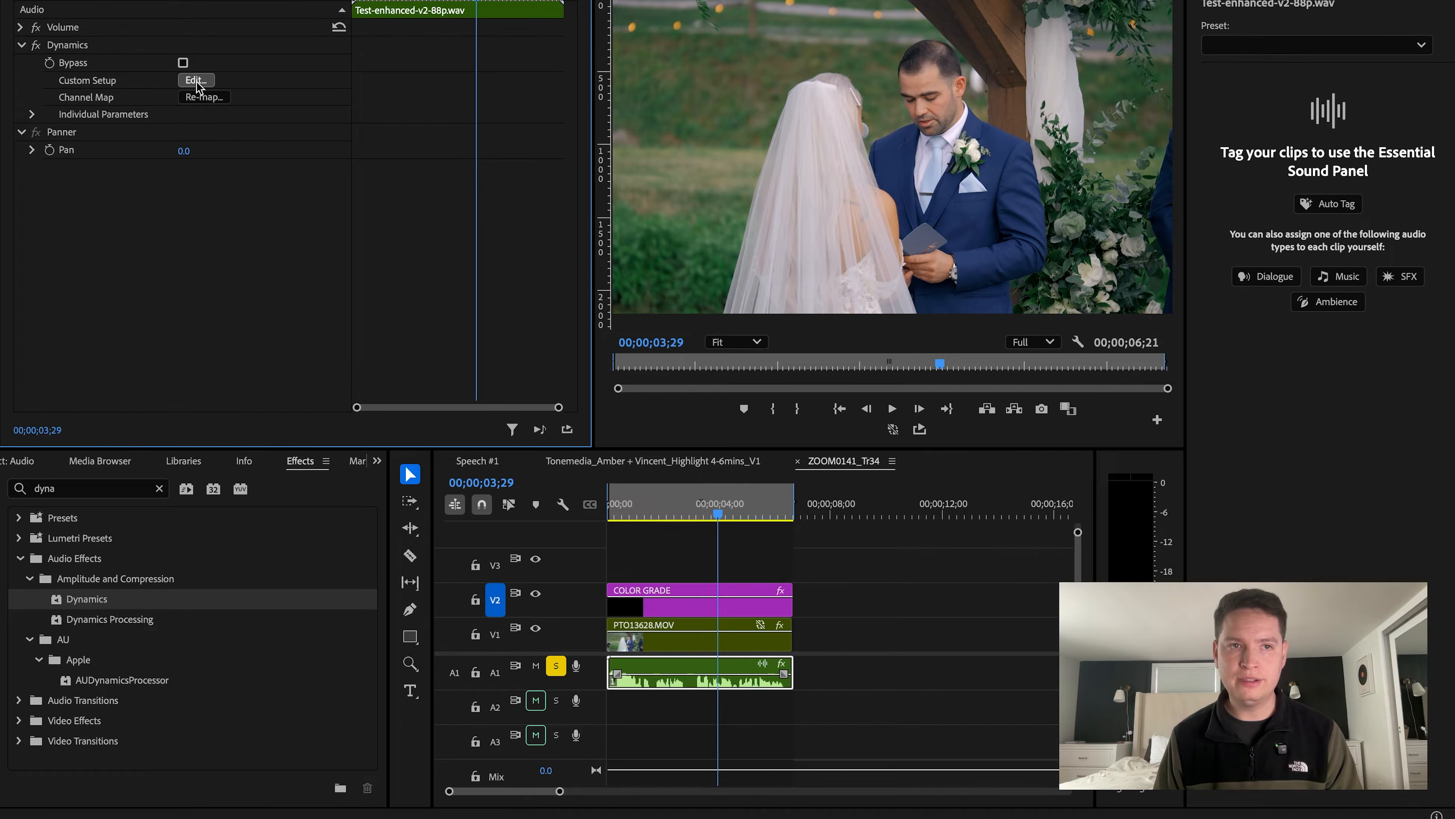
pyautogui.click(198, 80)
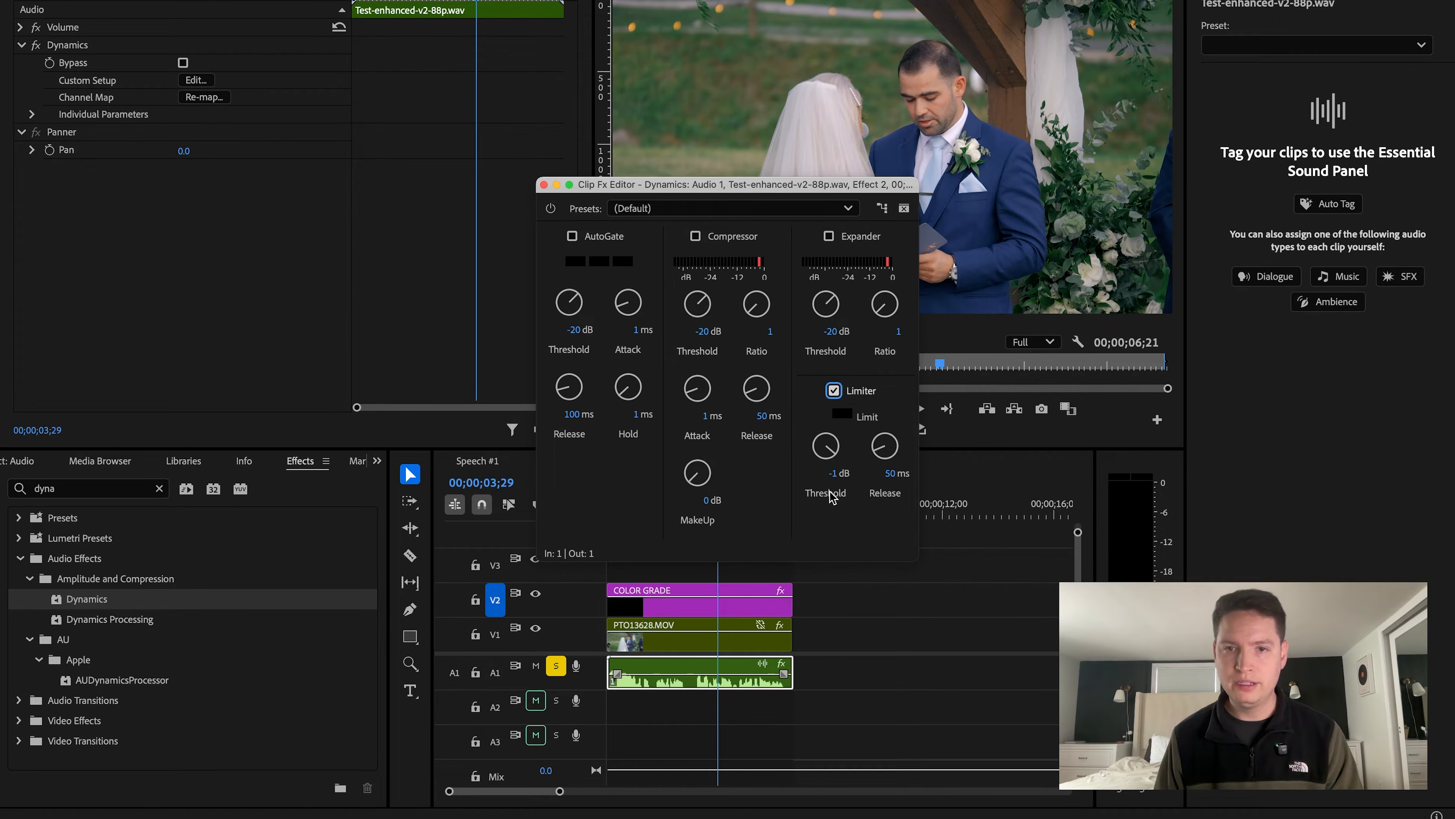
pyautogui.click(835, 478)
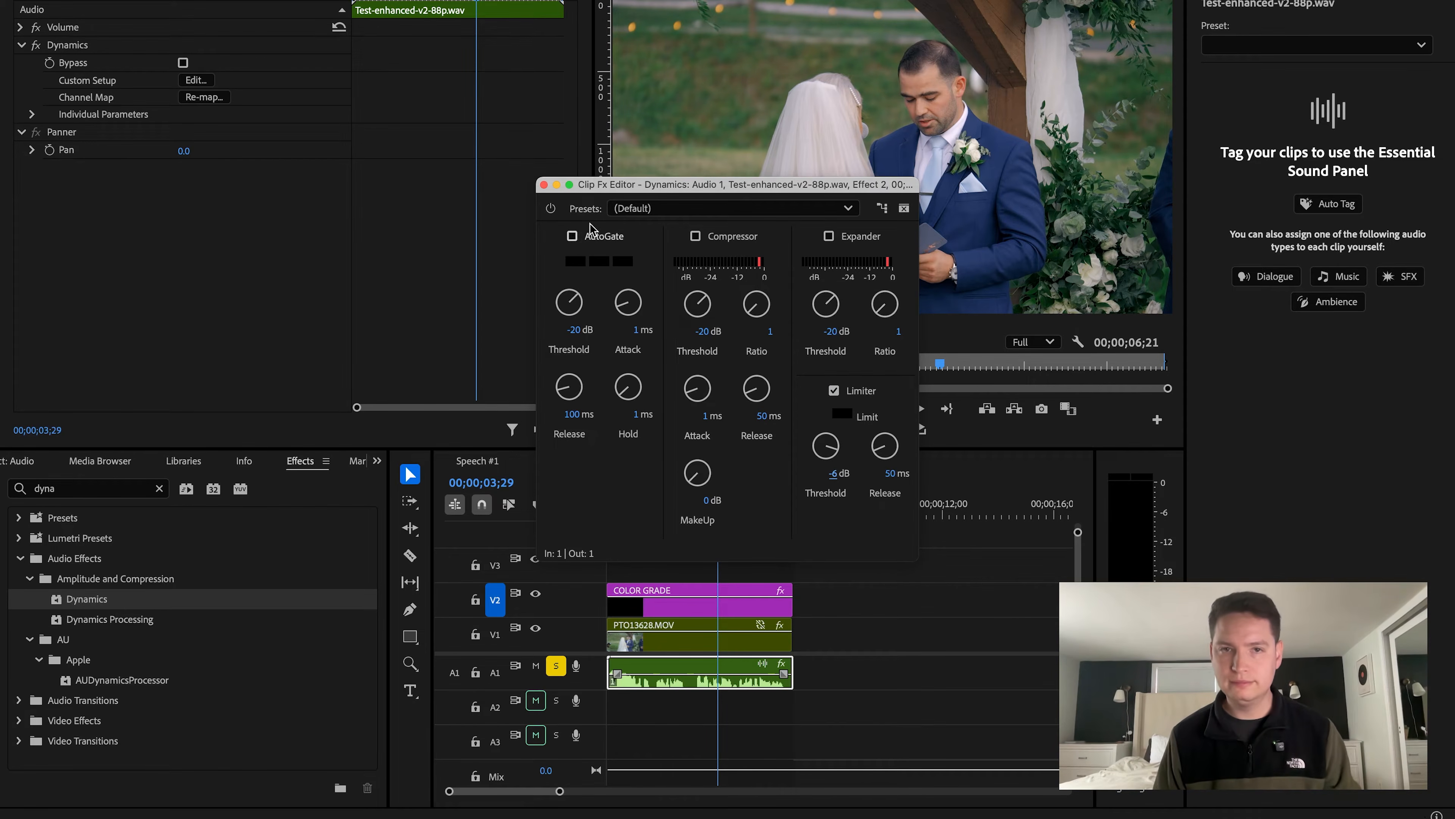
pyautogui.click(544, 184)
# Play back the limited clip to check its peaks on the audio meters.
pyautogui.press('space')
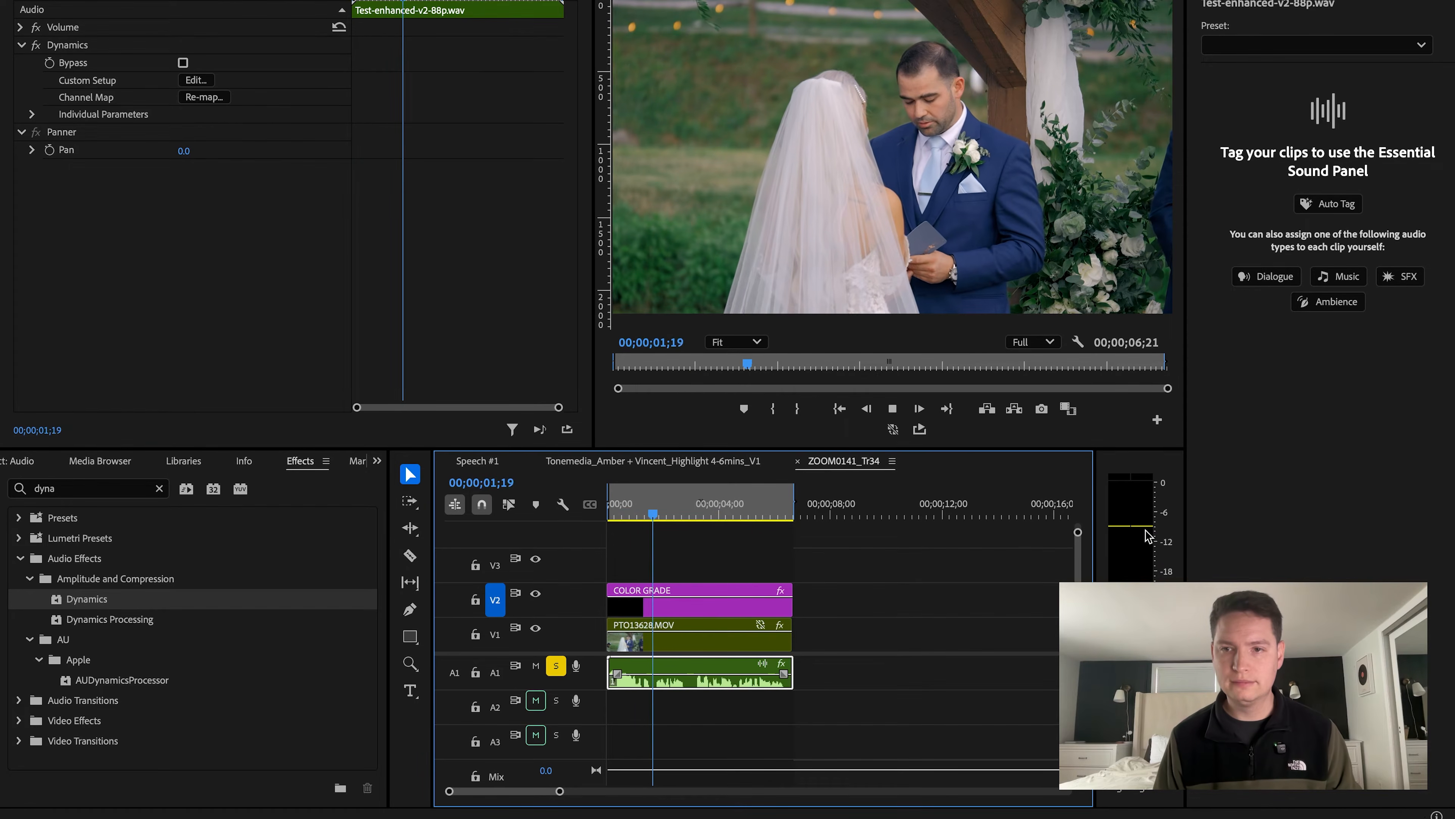
pyautogui.press('space')
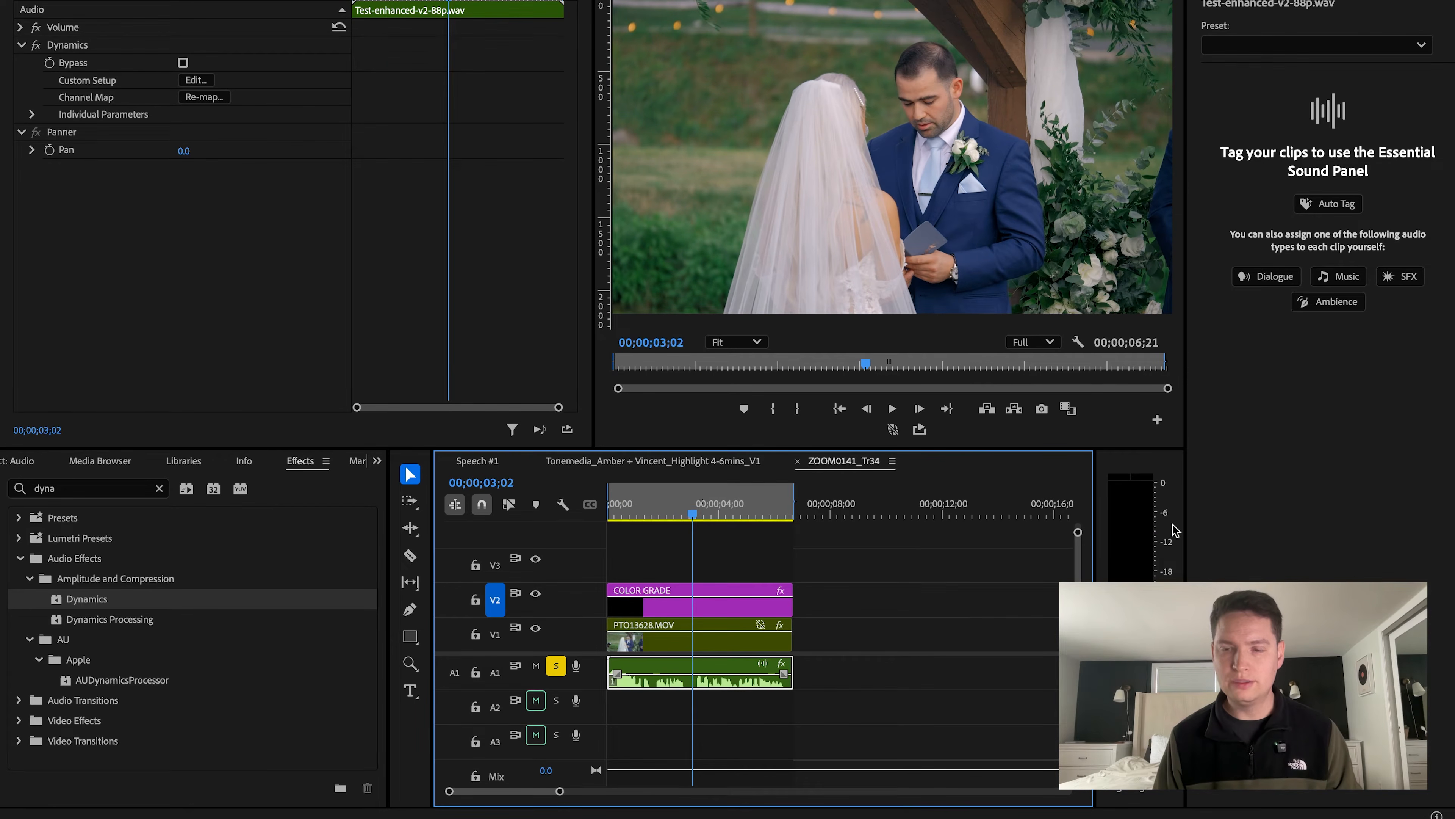
pyautogui.click(867, 607)
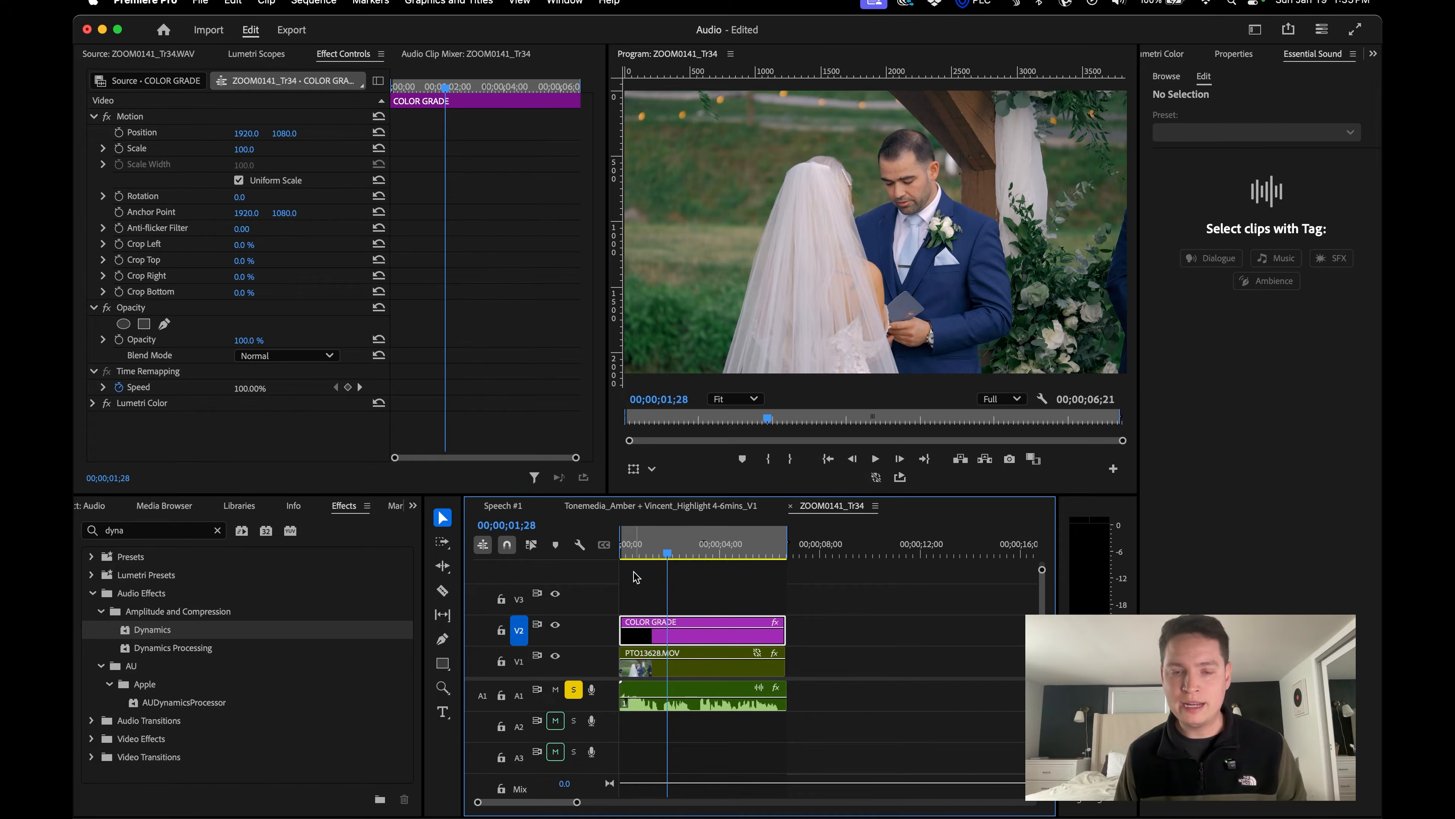
# Disable audio playback while scrubbing in the Audio preferences and scrub through the timeline.
pyautogui.moveTo(625, 548); pyautogui.dragTo(726, 536)
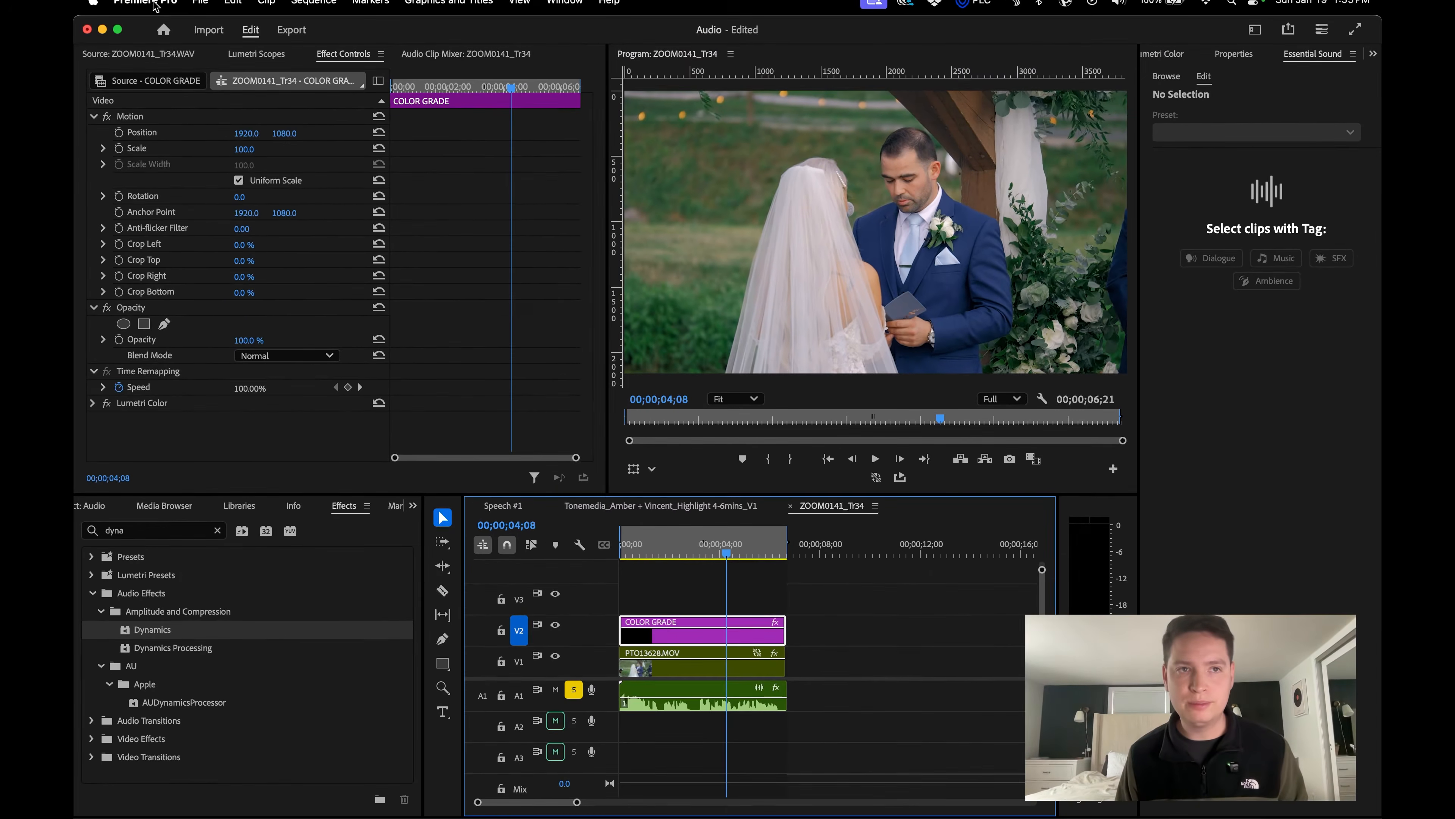
pyautogui.click(200, 3)
pyautogui.moveTo(144, 3)
pyautogui.moveTo(172, 56)
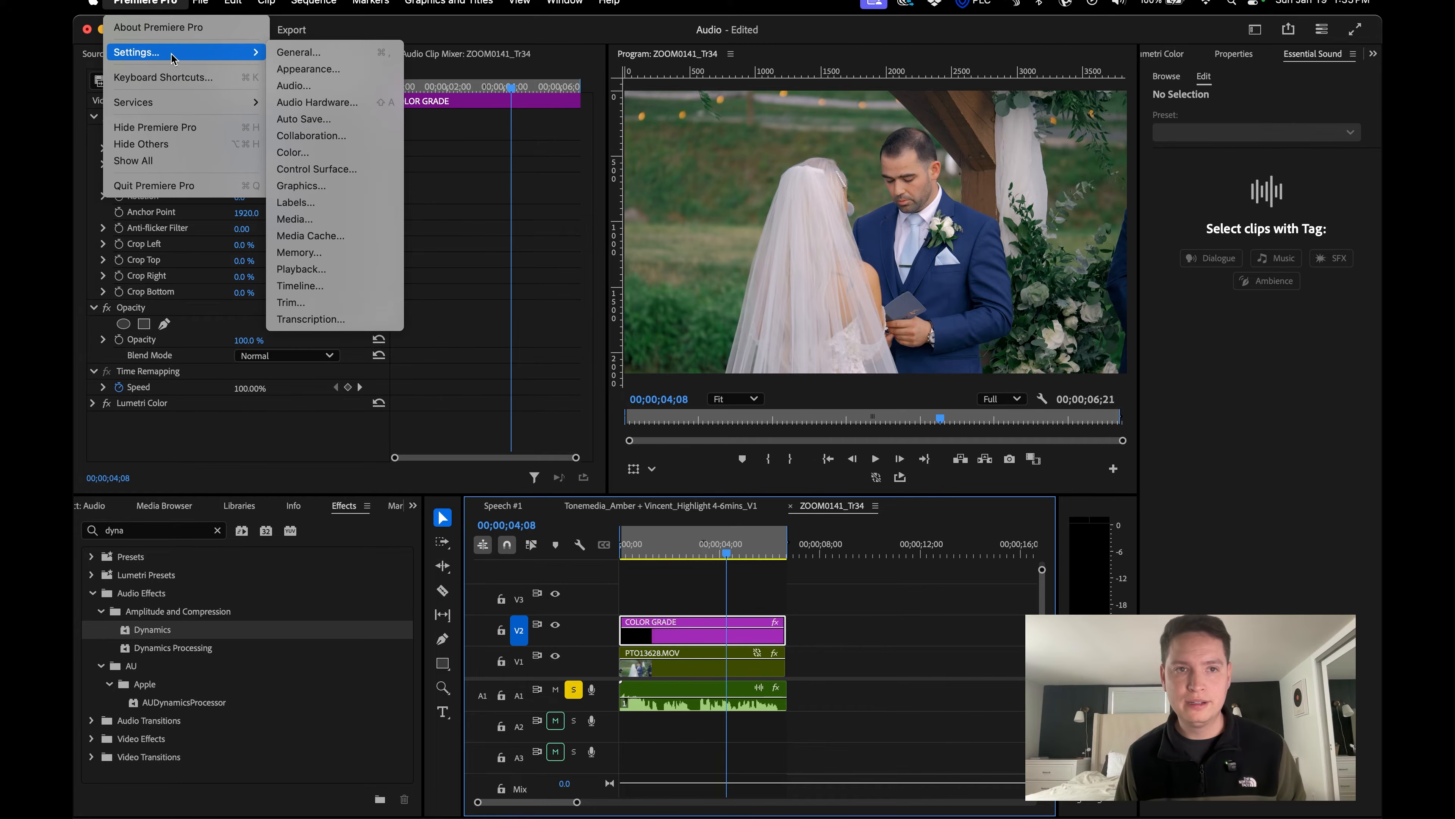
pyautogui.click(324, 85)
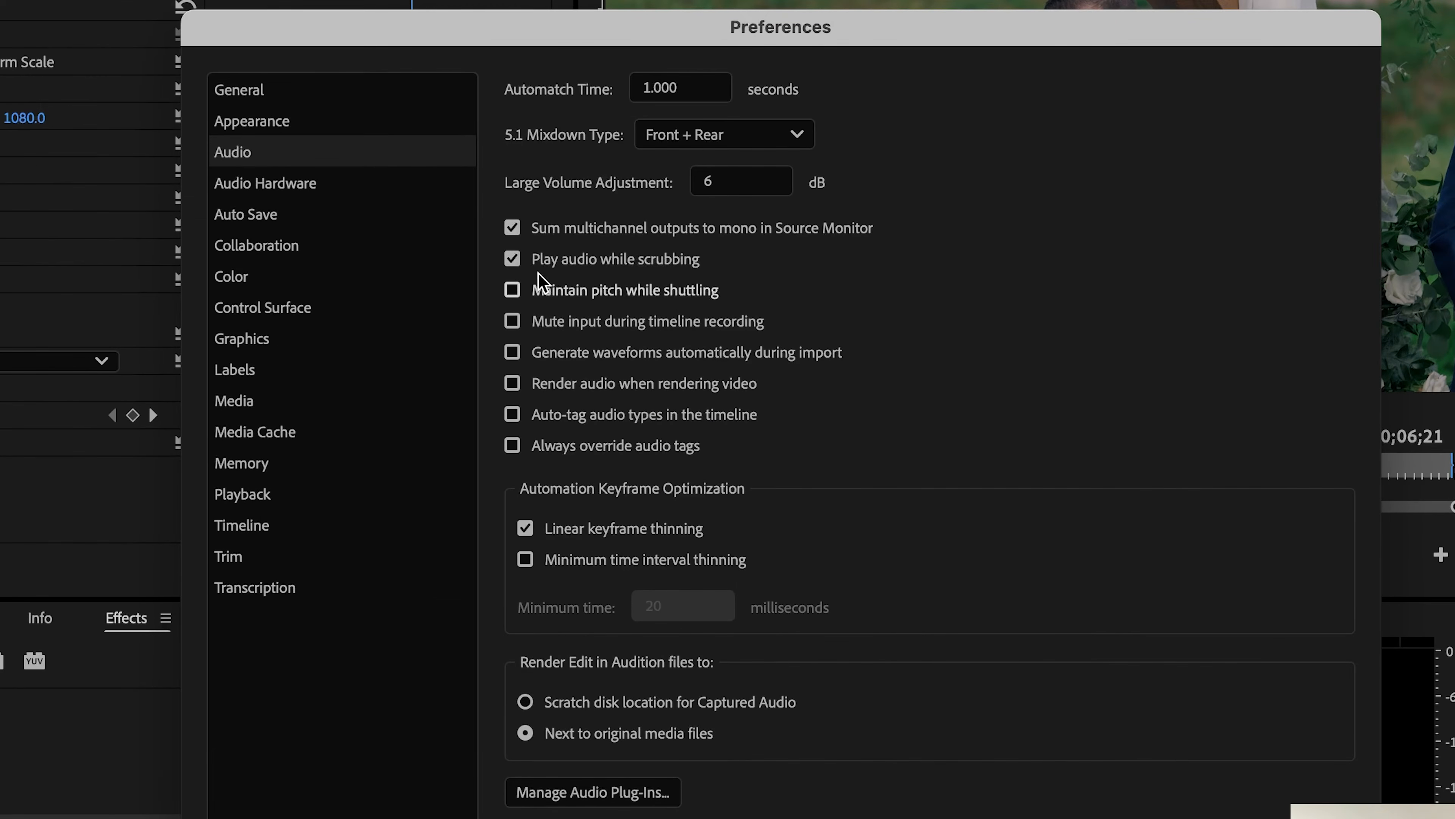
pyautogui.click(512, 259)
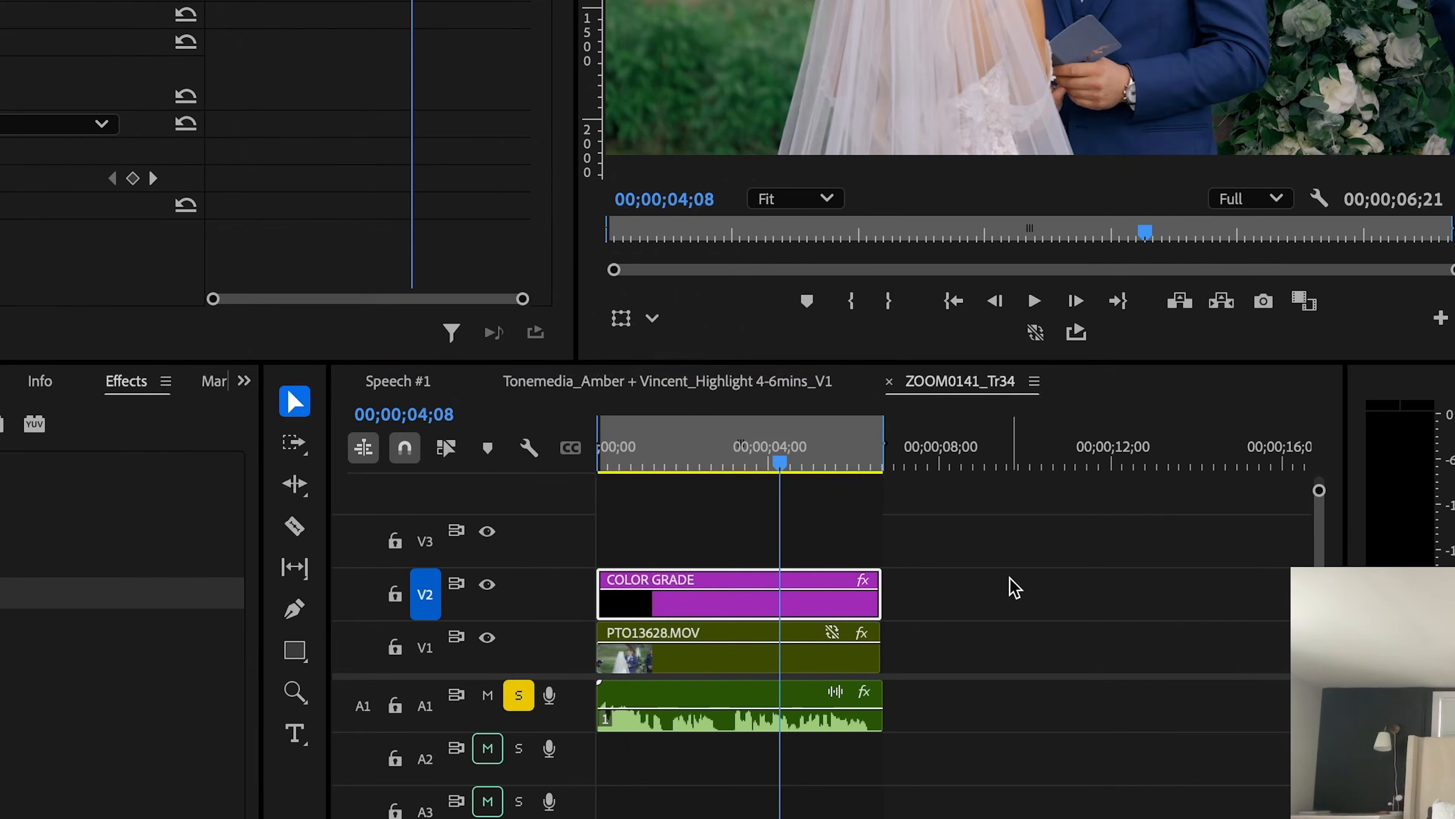
pyautogui.moveTo(631, 463); pyautogui.dragTo(788, 483)
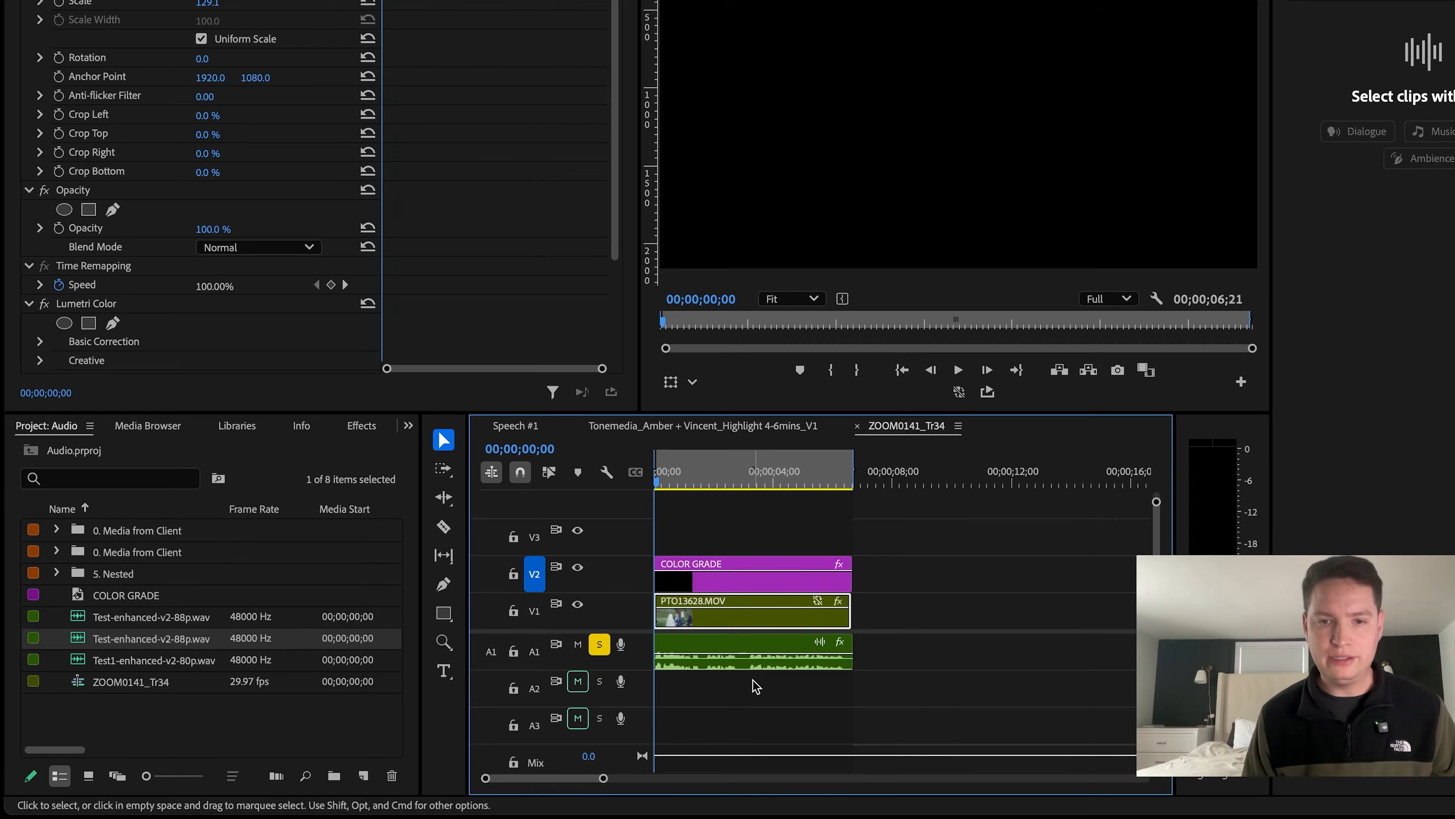
# Raise the volume level of the ZOOM0141_Tr34.WAV clip on A1 to 15 dB and play it back.
pyautogui.click(748, 662)
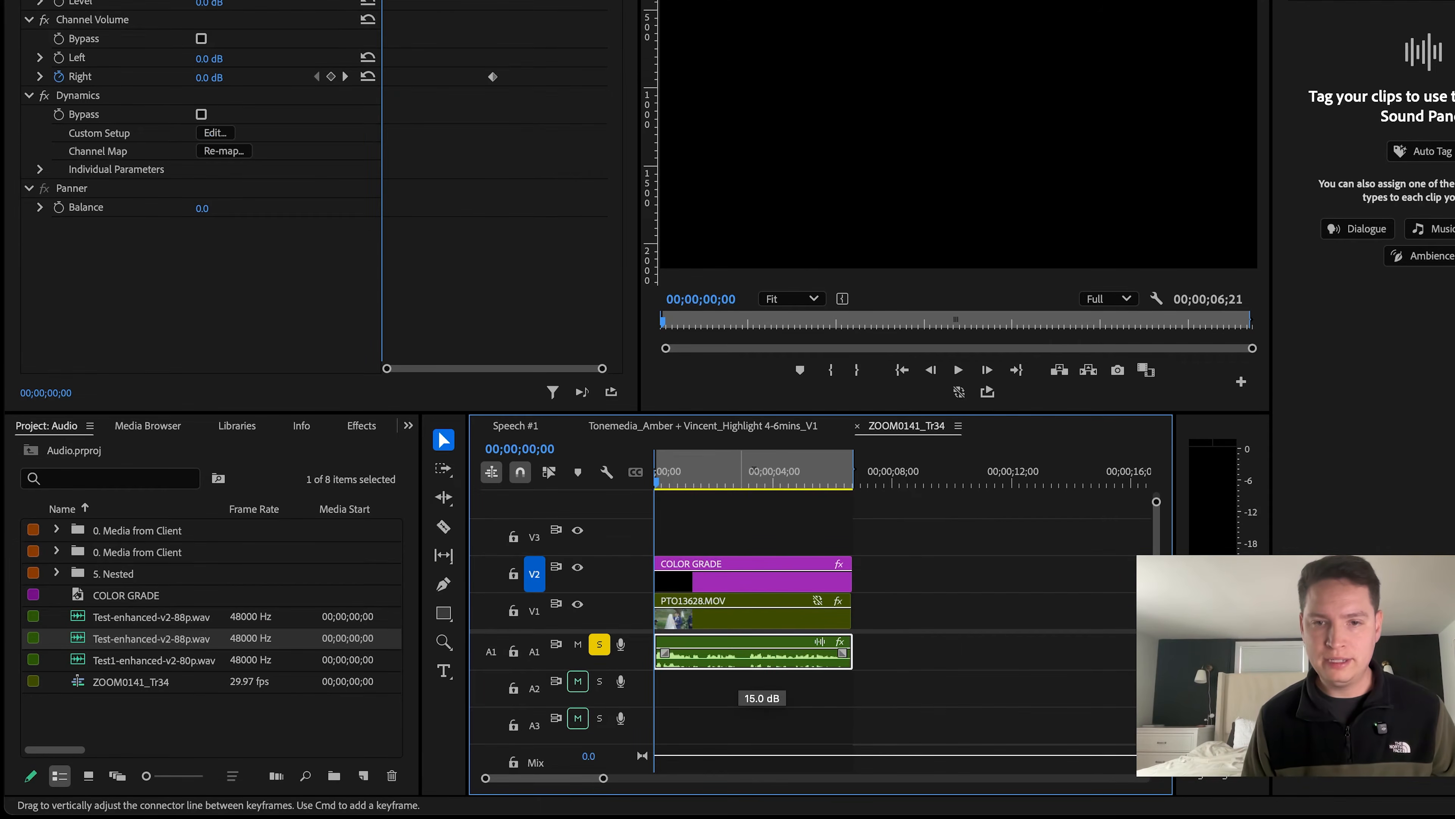
pyautogui.press('space')
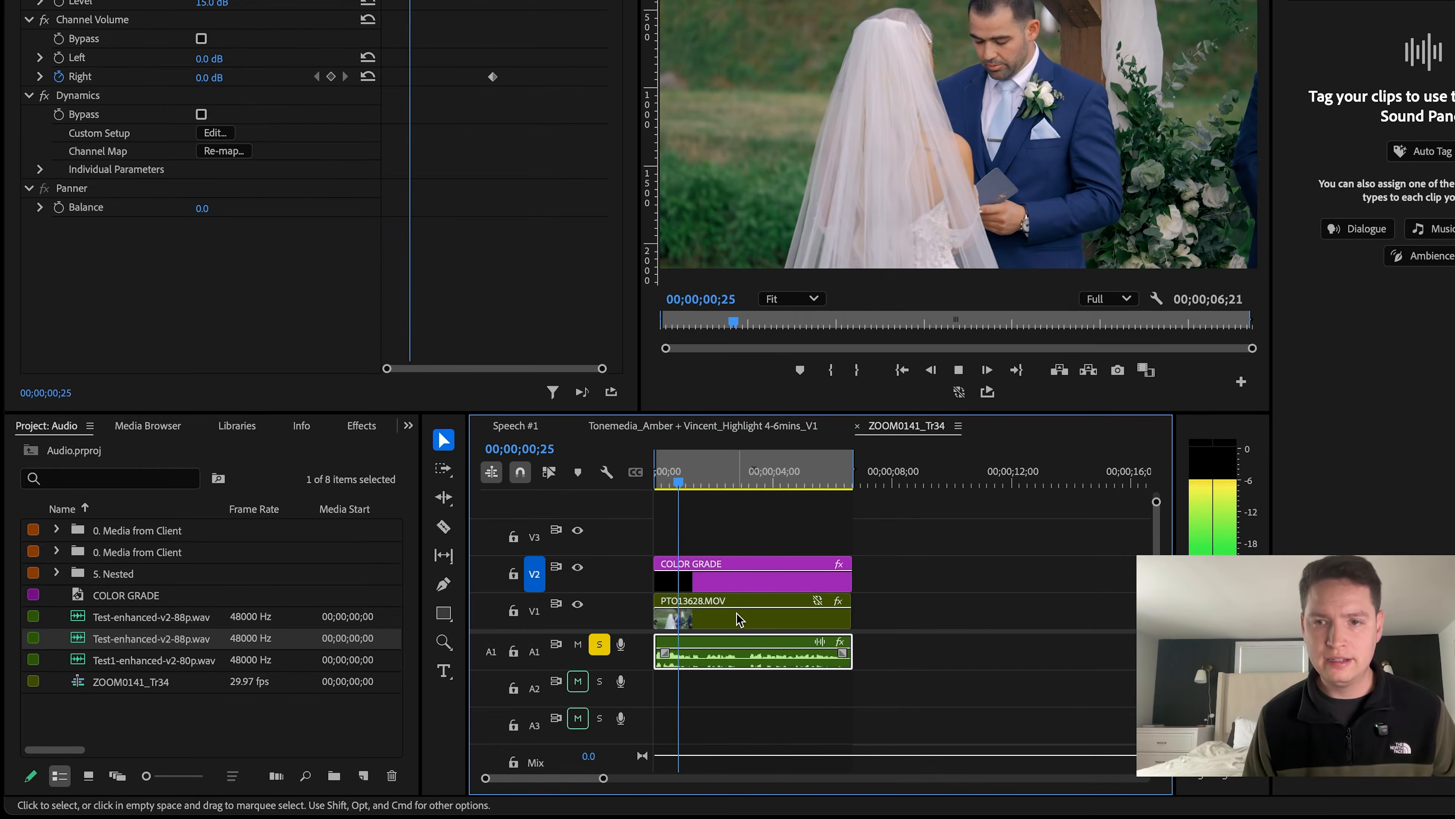
pyautogui.press('space')
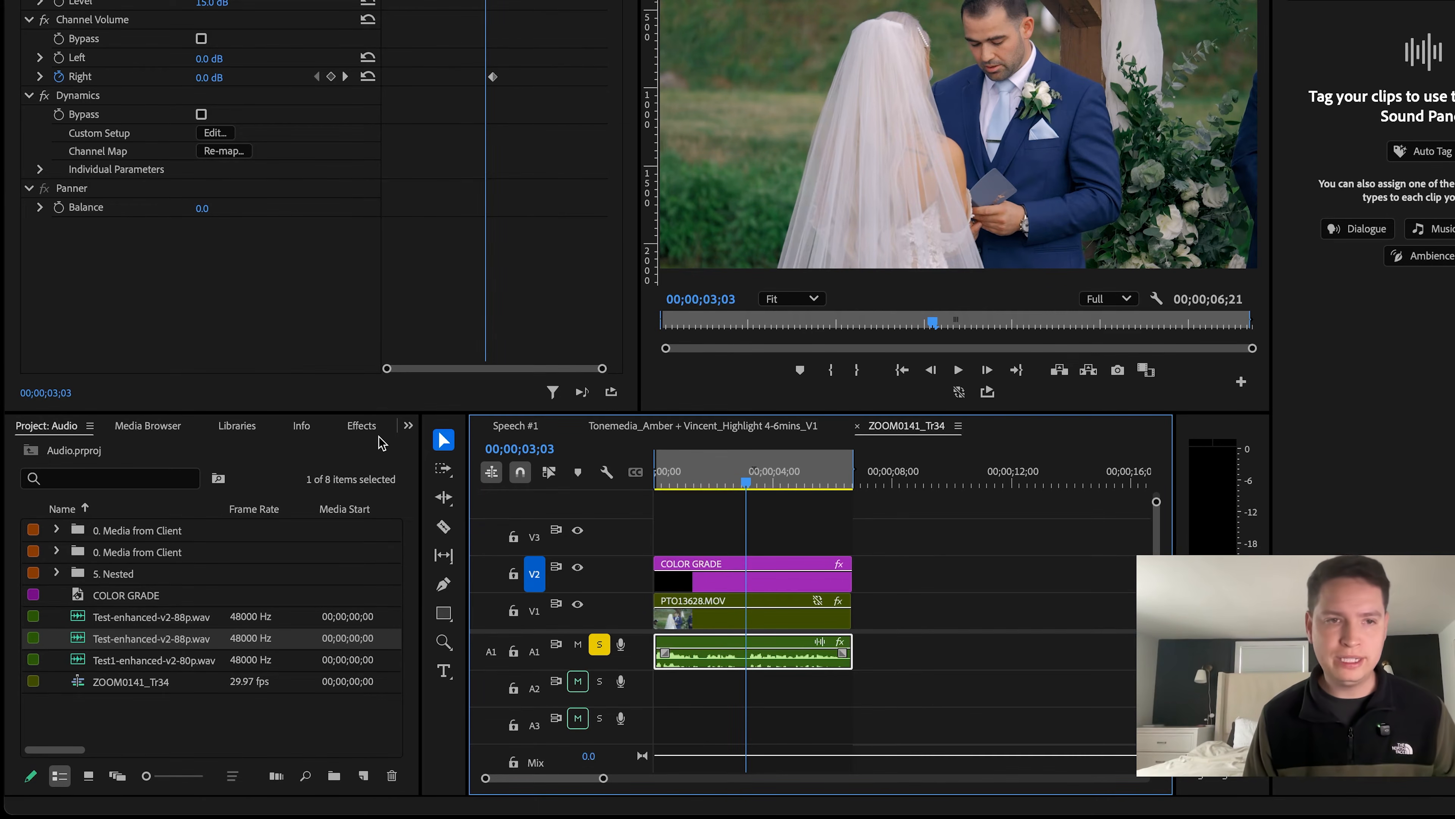
# Search the effects for "denoise" and apply the DeNoise effect to the audio clip on A1.
pyautogui.click(359, 427)
pyautogui.doubleClick(130, 457)
pyautogui.write('denoise')
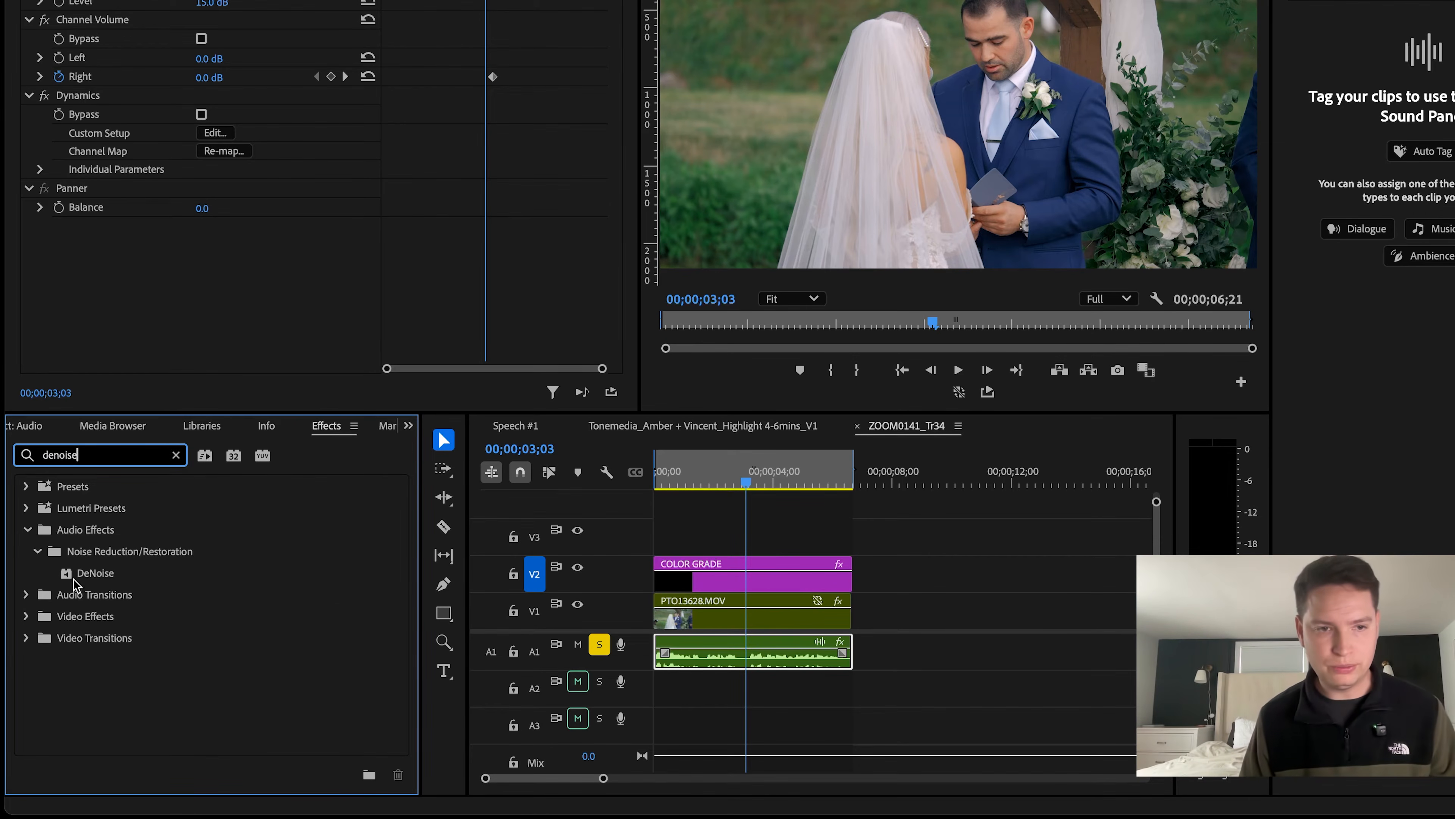
pyautogui.moveTo(74, 583); pyautogui.dragTo(723, 530)
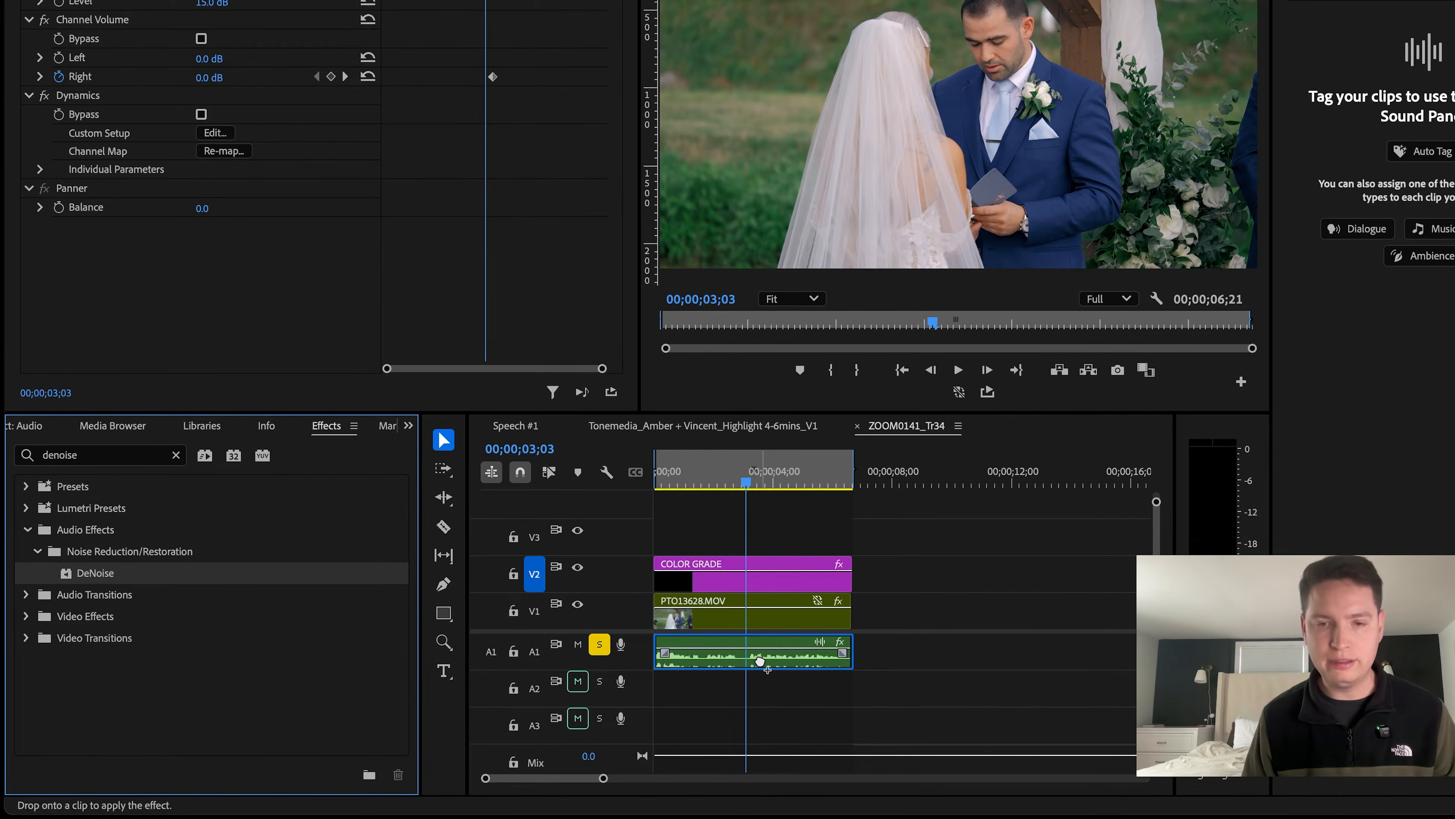
pyautogui.moveTo(760, 660); pyautogui.dragTo(760, 660)
# Set the clip's DeNoise effect to the Light Noise Reduction preset, close the editor and return the playhead to the sequence start.
pyautogui.click(230, 235)
pyautogui.click(759, 188)
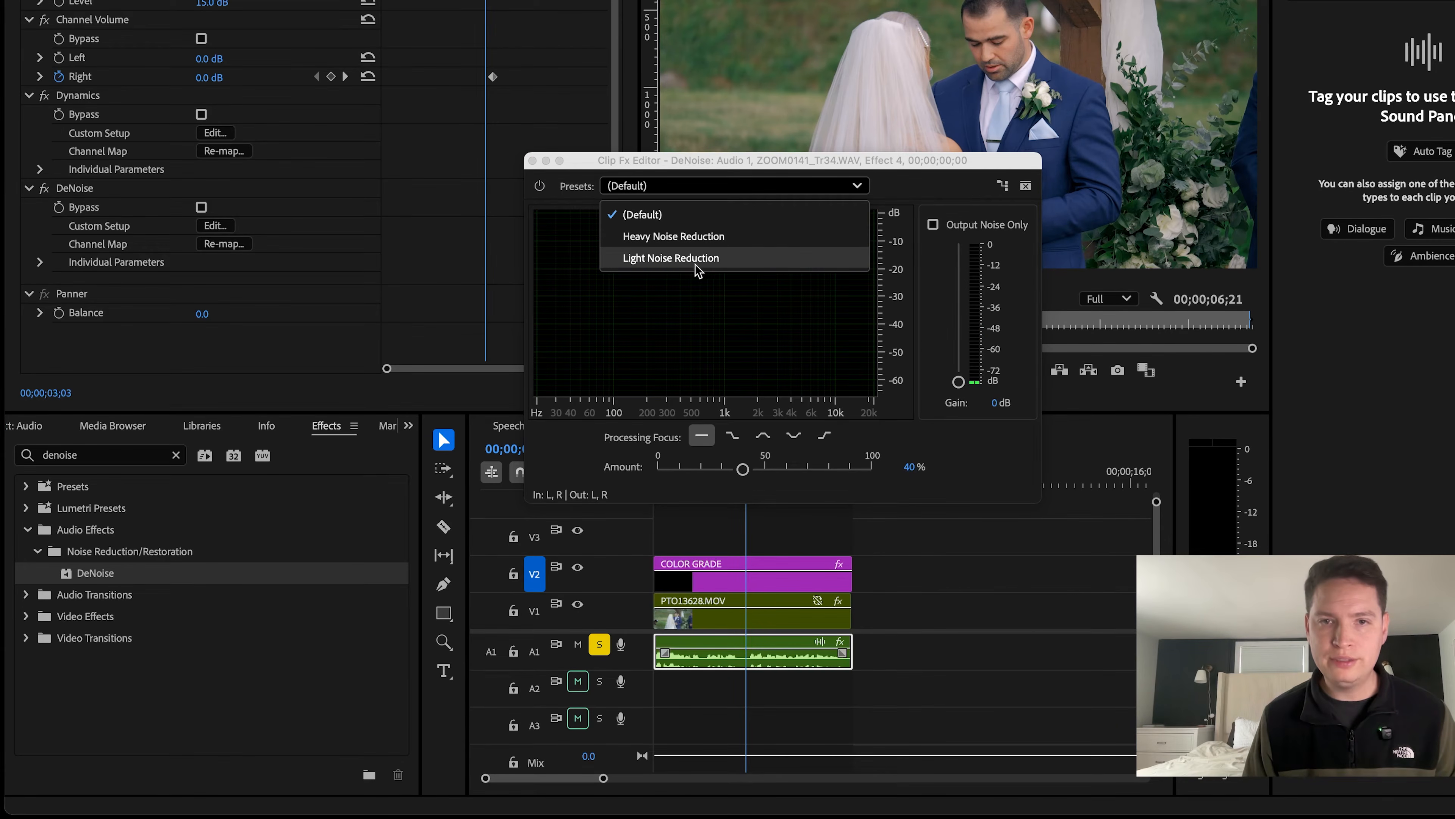
pyautogui.click(708, 263)
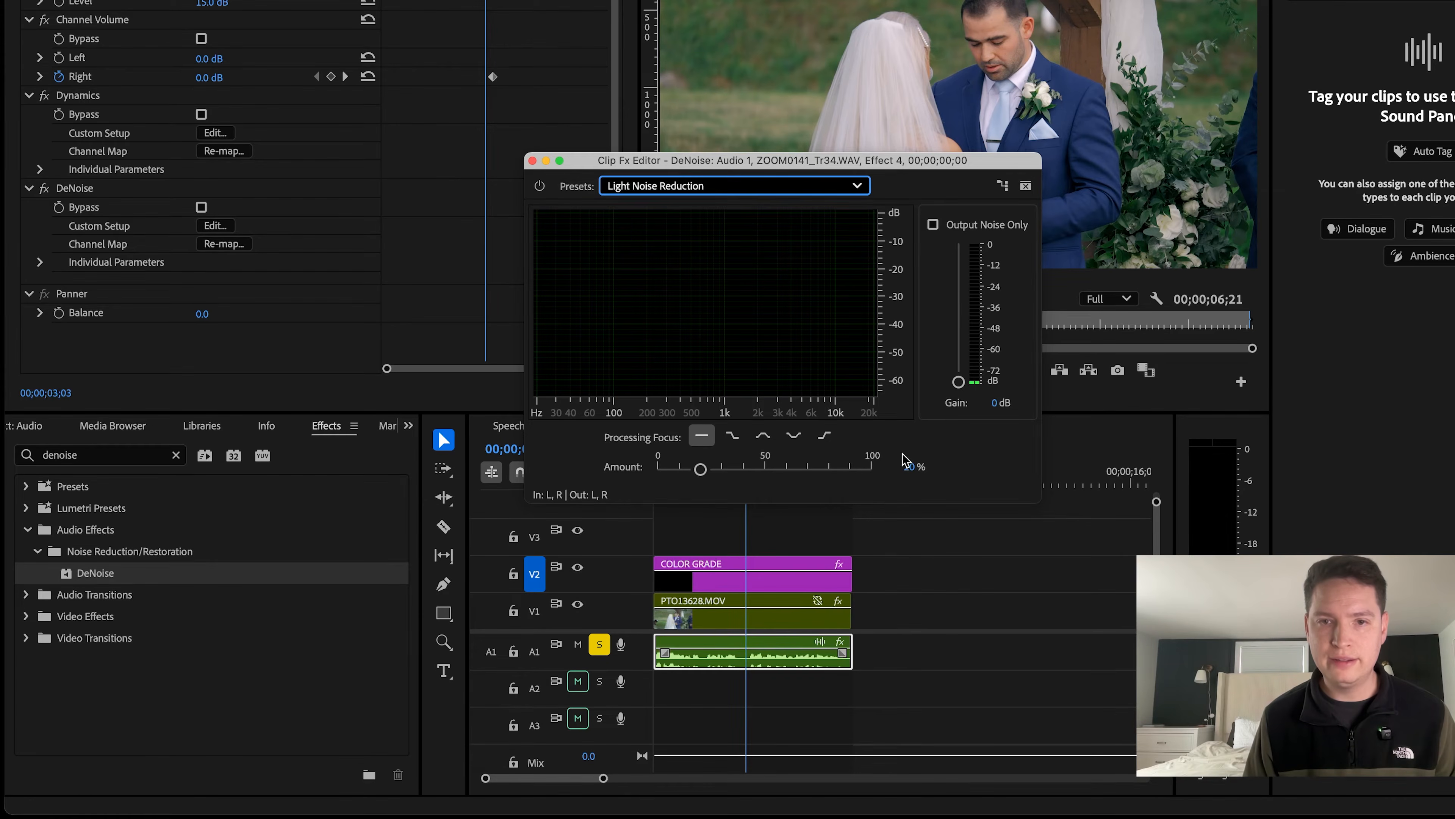
pyautogui.click(532, 161)
pyautogui.click(658, 479)
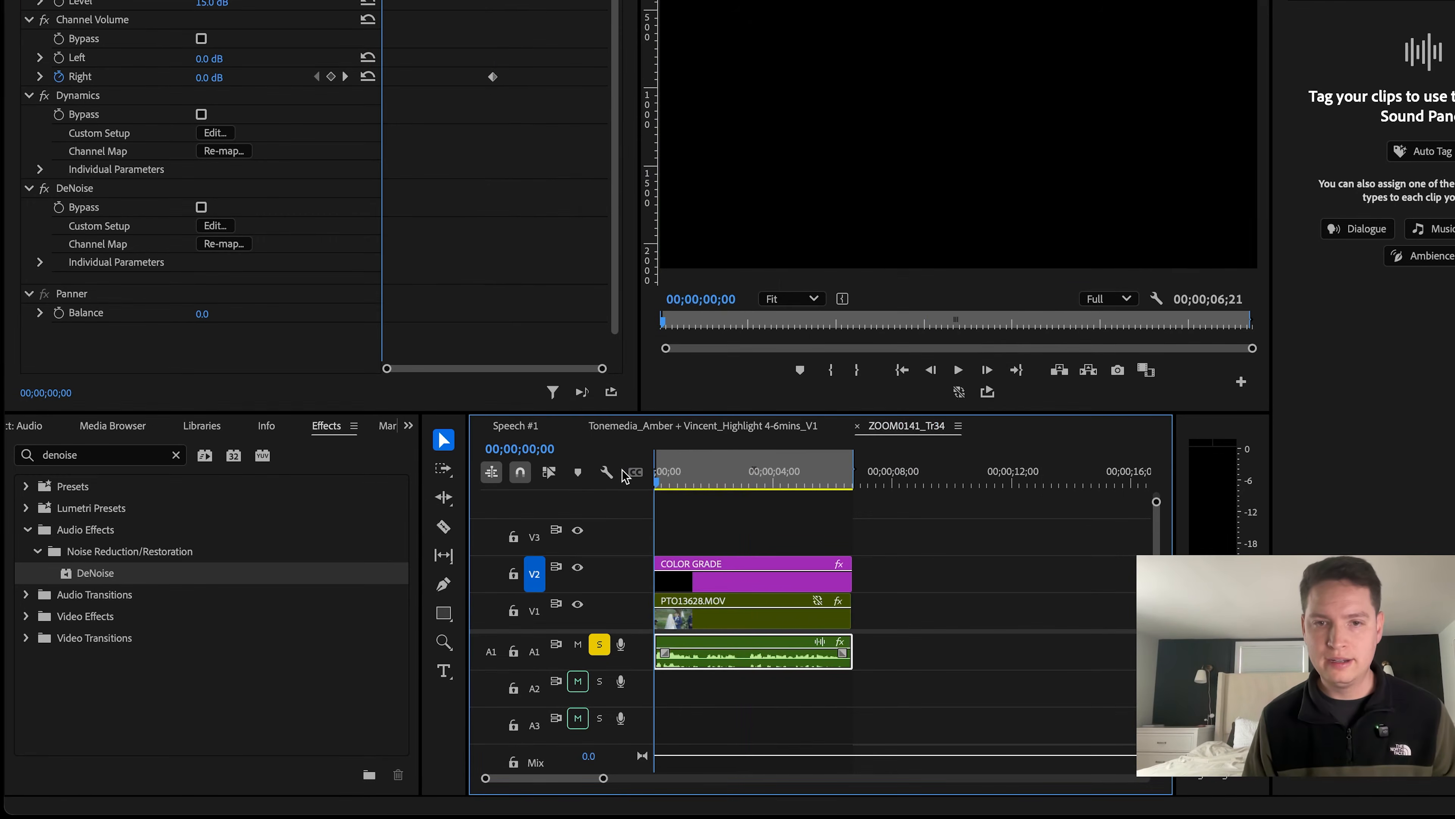
# Compare the A1 speech clip's playback with the DeNoise effect on, off and on again.
pyautogui.press('space')
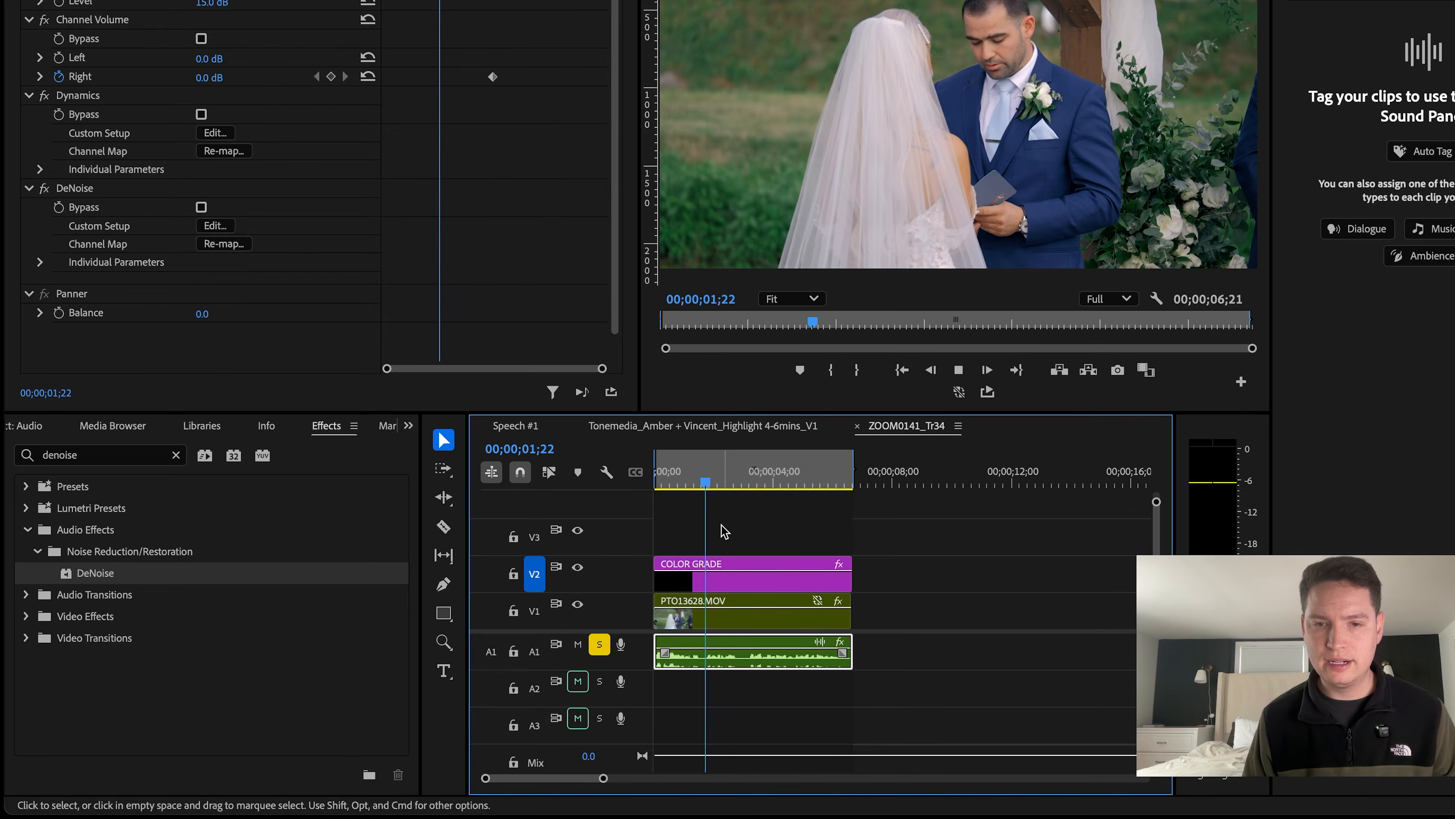
pyautogui.press('space')
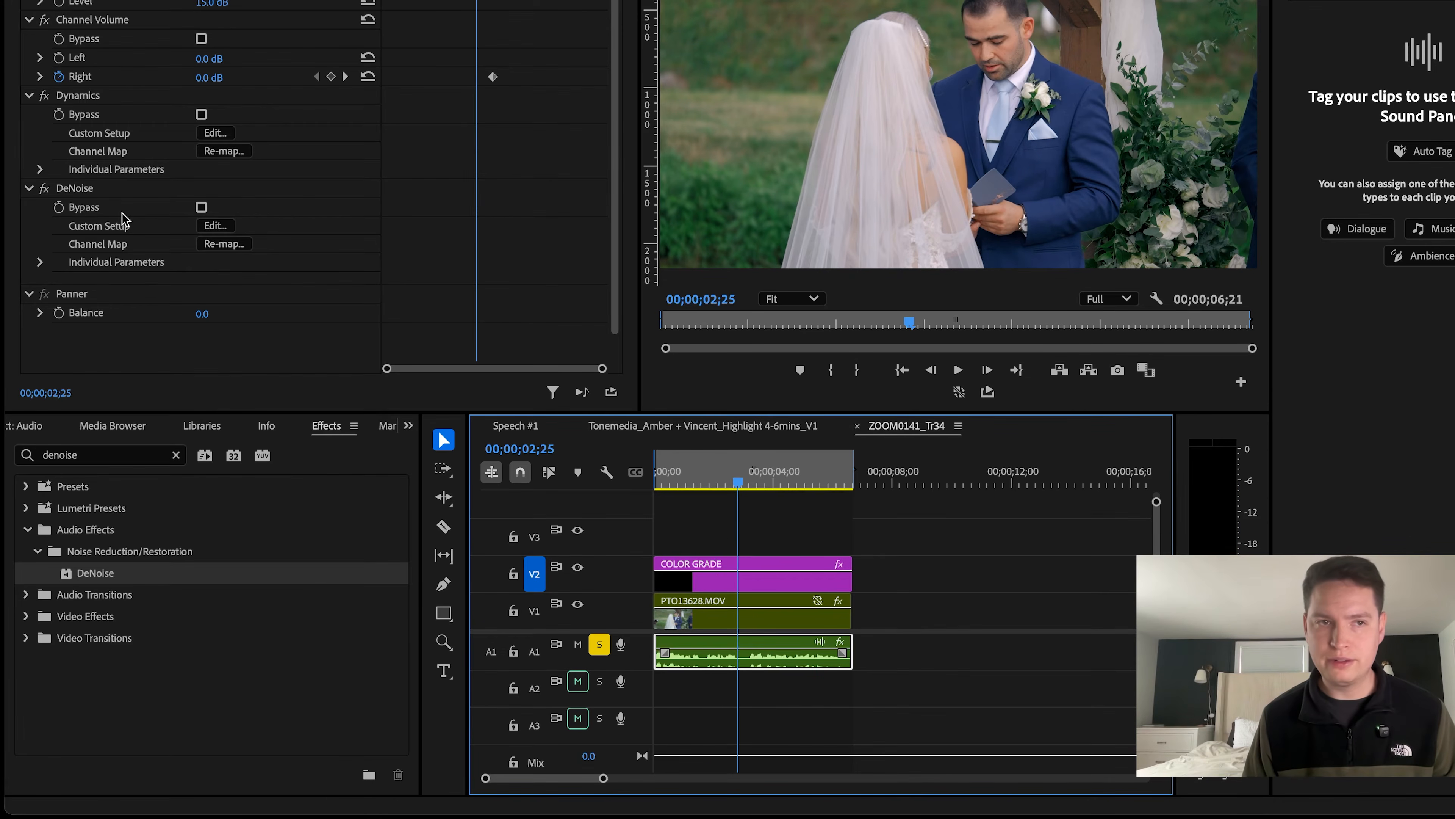
pyautogui.click(47, 191)
pyautogui.click(659, 476)
pyautogui.press('space')
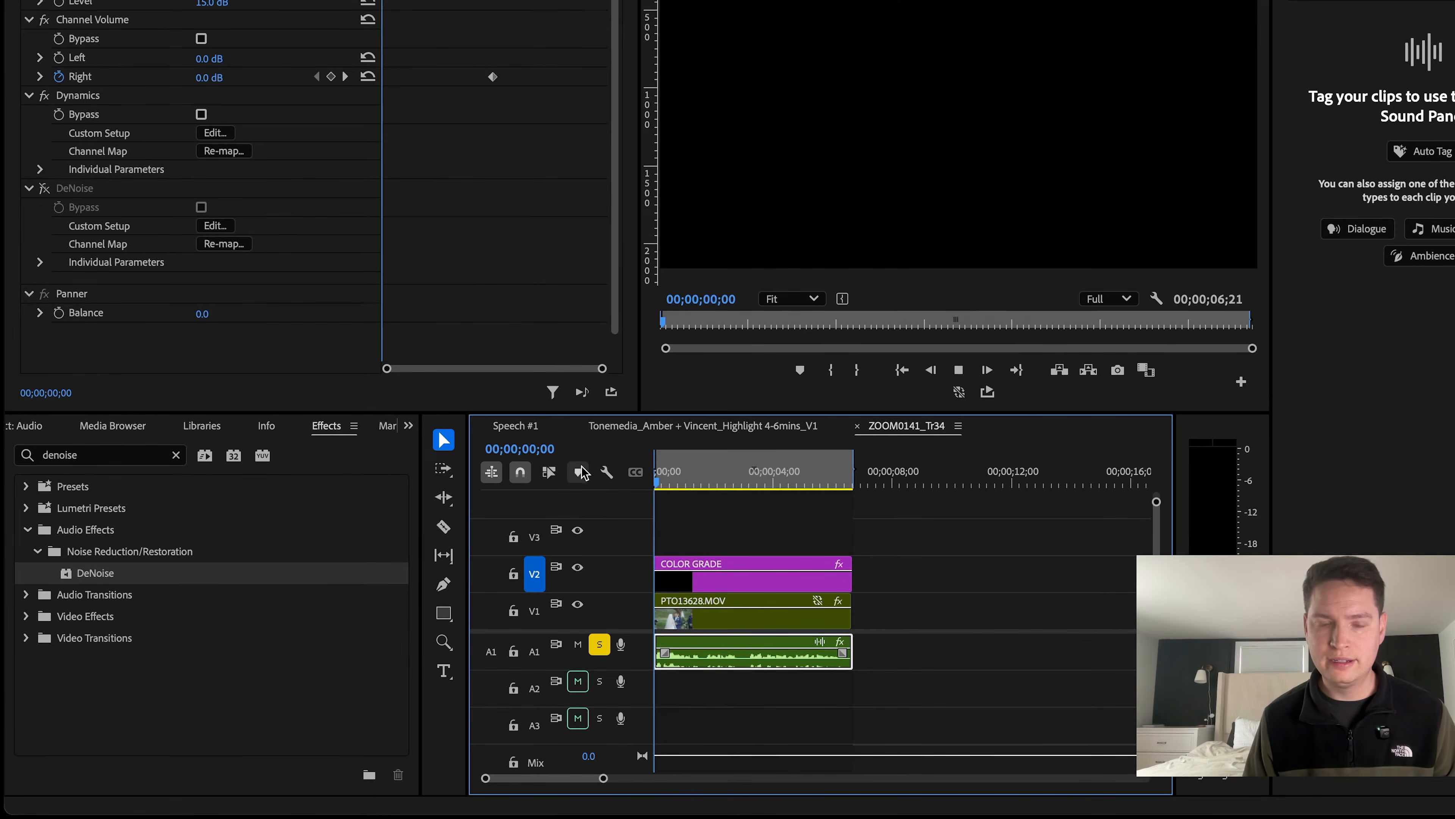
pyautogui.press('space')
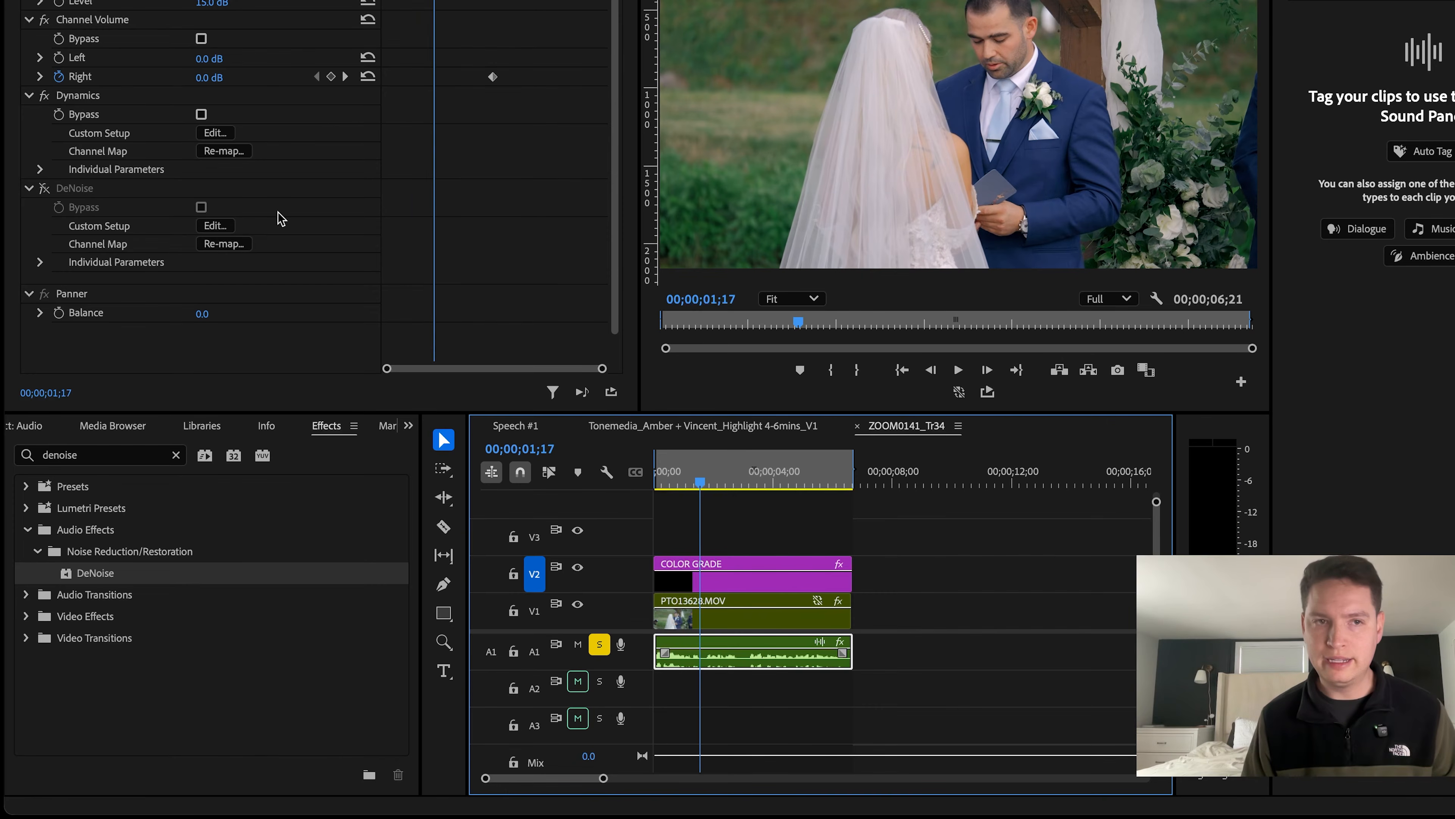
pyautogui.click(41, 190)
pyautogui.press('space')
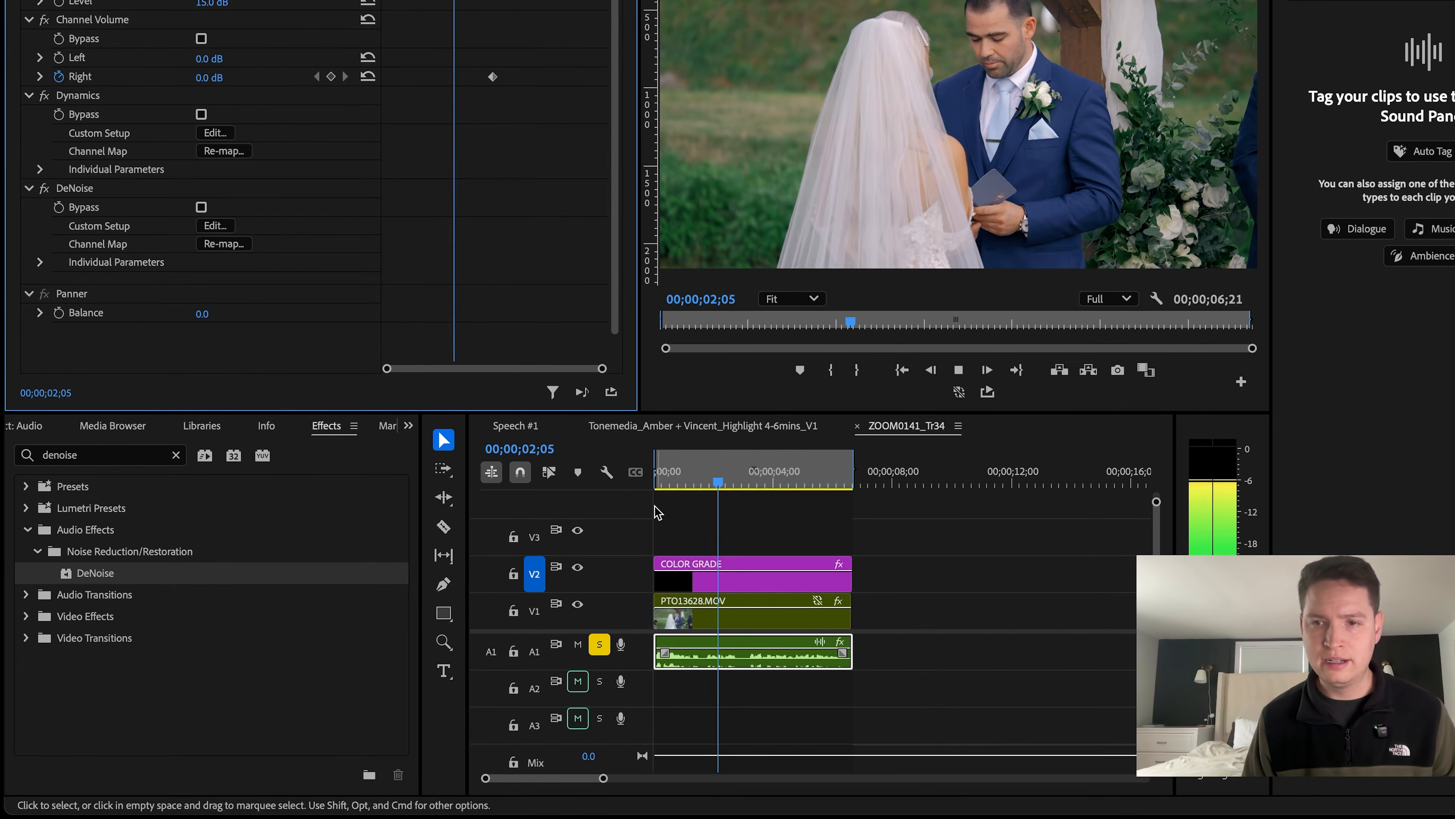
pyautogui.press('space')
pyautogui.moveTo(711, 463); pyautogui.dragTo(743, 479)
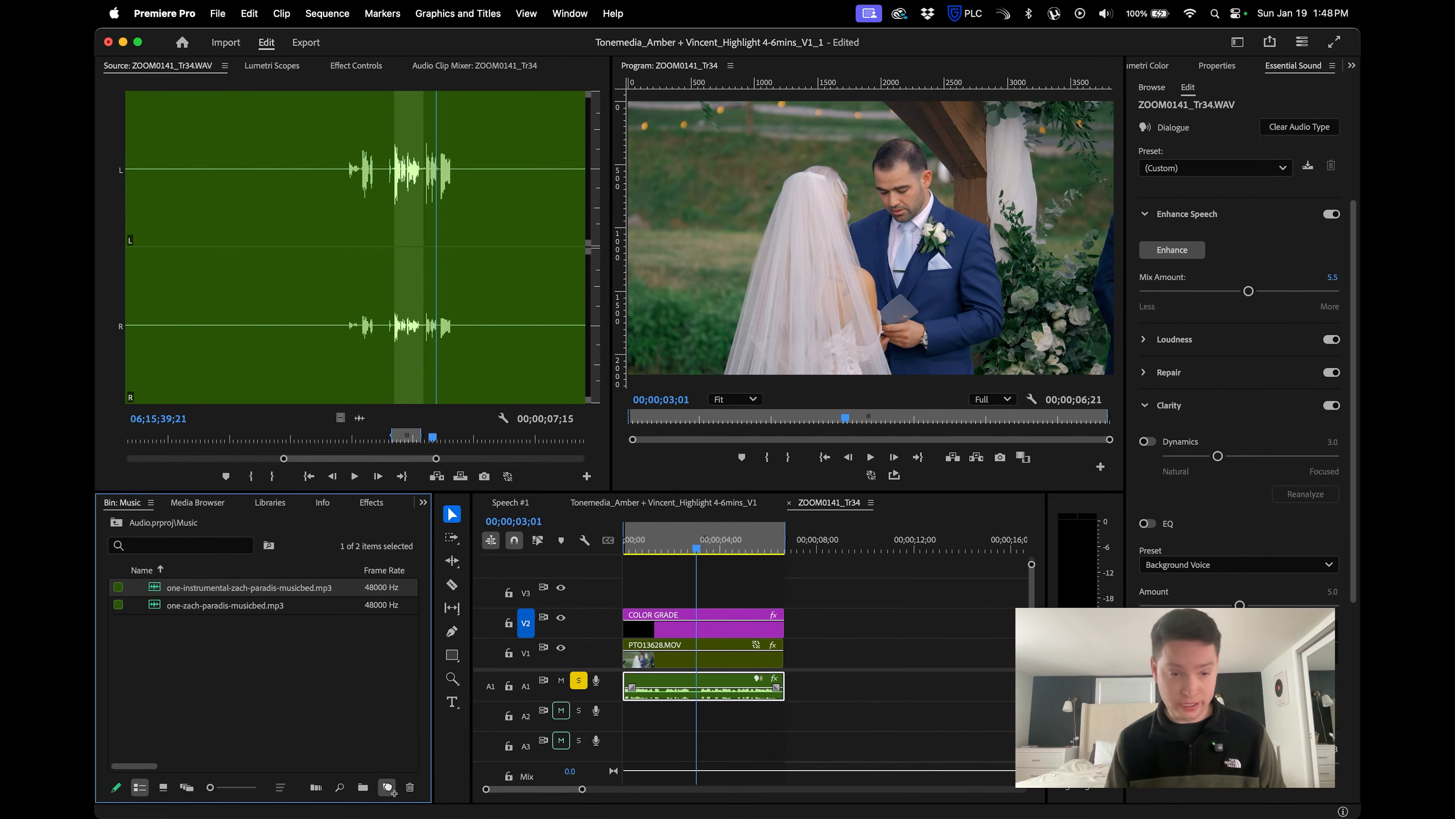
# Create a new sequence from one-instrumental-zach-paradis-musicbed.mp3 and listen to its middle section around 00;01;32;16.
pyautogui.moveTo(393, 792); pyautogui.dragTo(388, 787)
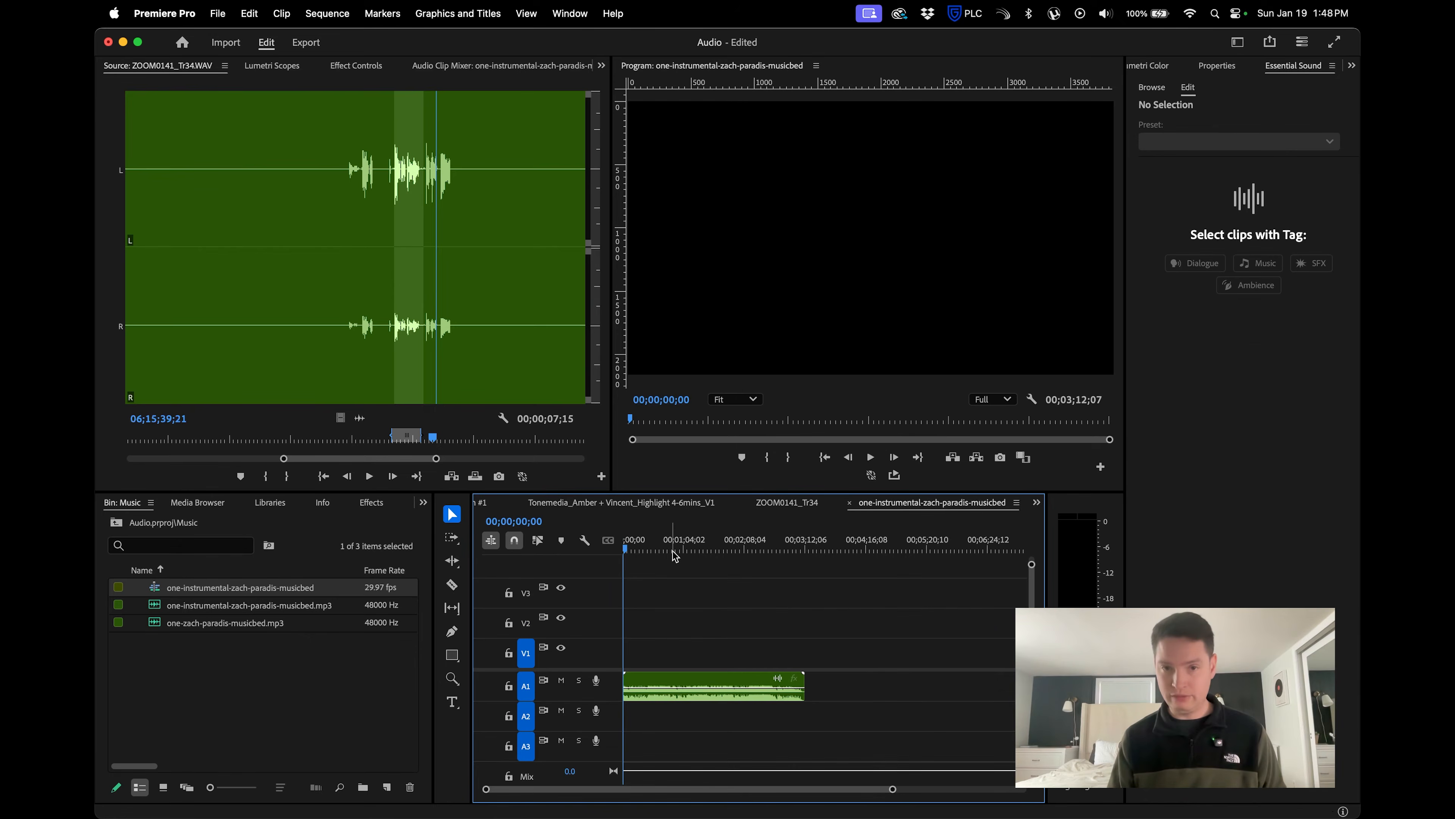
pyautogui.click(687, 550)
pyautogui.press('z')
pyautogui.moveTo(633, 667); pyautogui.dragTo(765, 705)
pyautogui.press('v')
pyautogui.press('space')
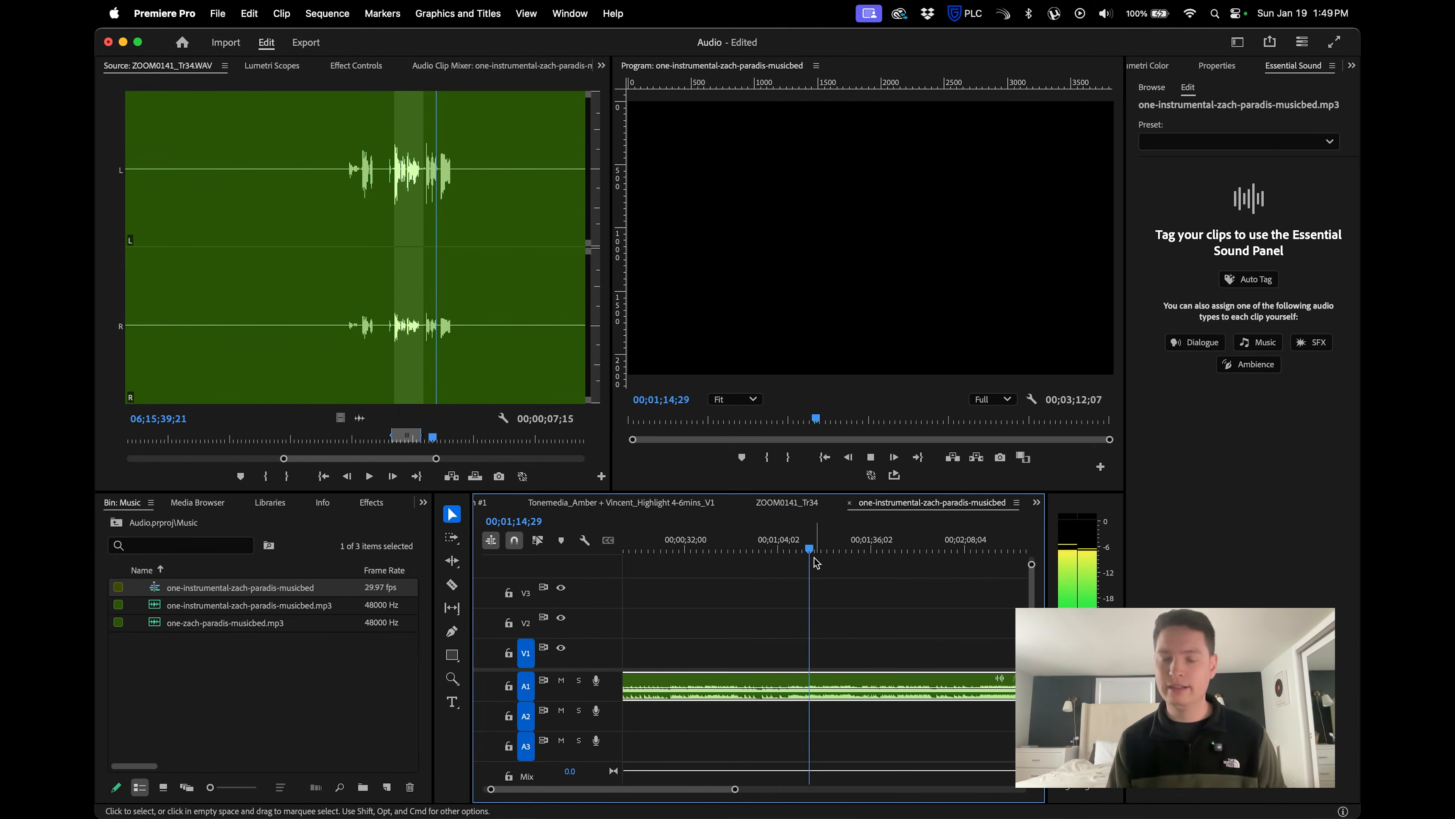
pyautogui.click(859, 549)
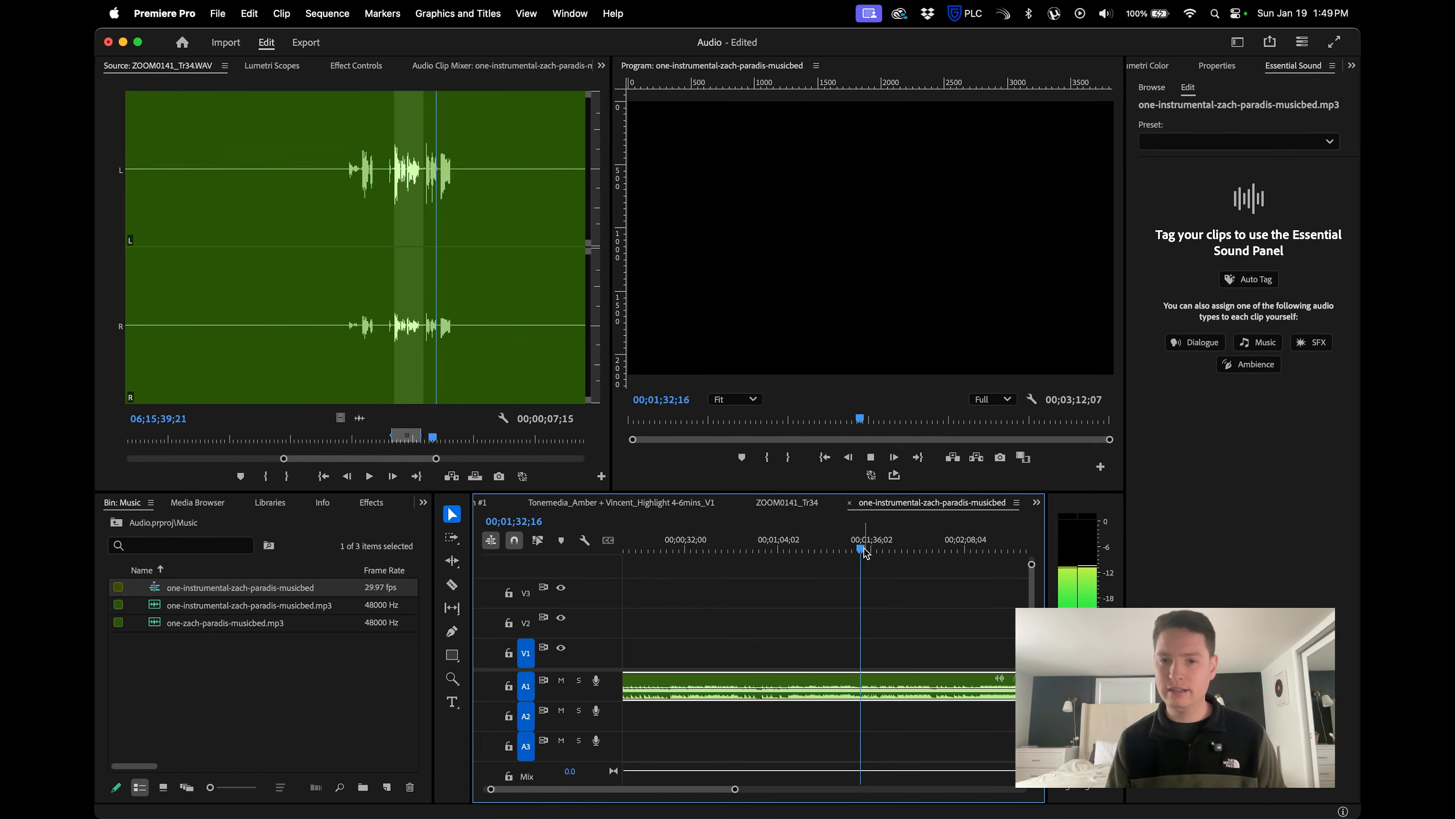
pyautogui.press('space')
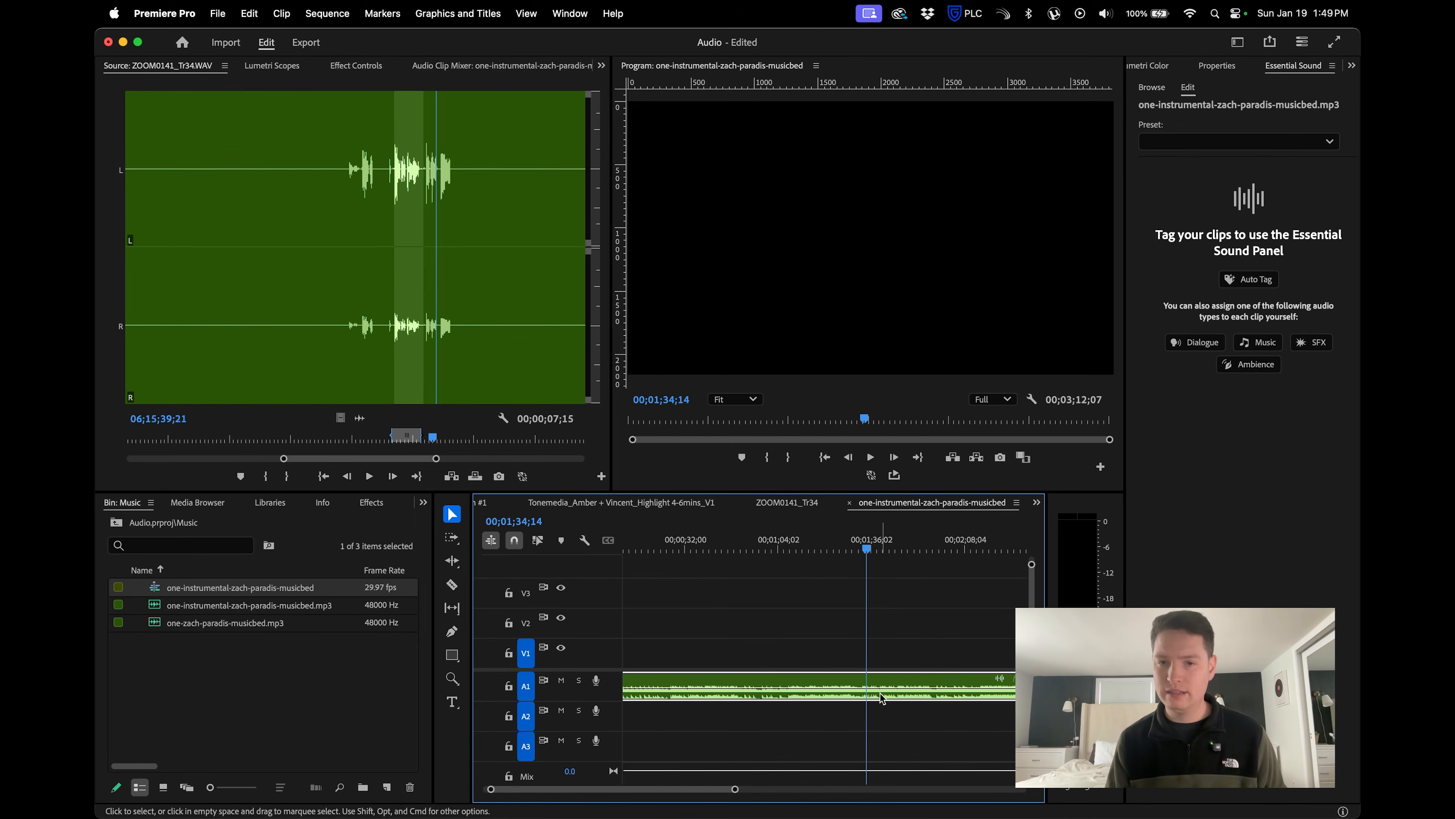
# Load one-zach-paradis-musicbed.mp3 as the source and cue it to 00;01;32;27, matching the instrumental clip's position.
pyautogui.click(848, 680)
pyautogui.press('v')
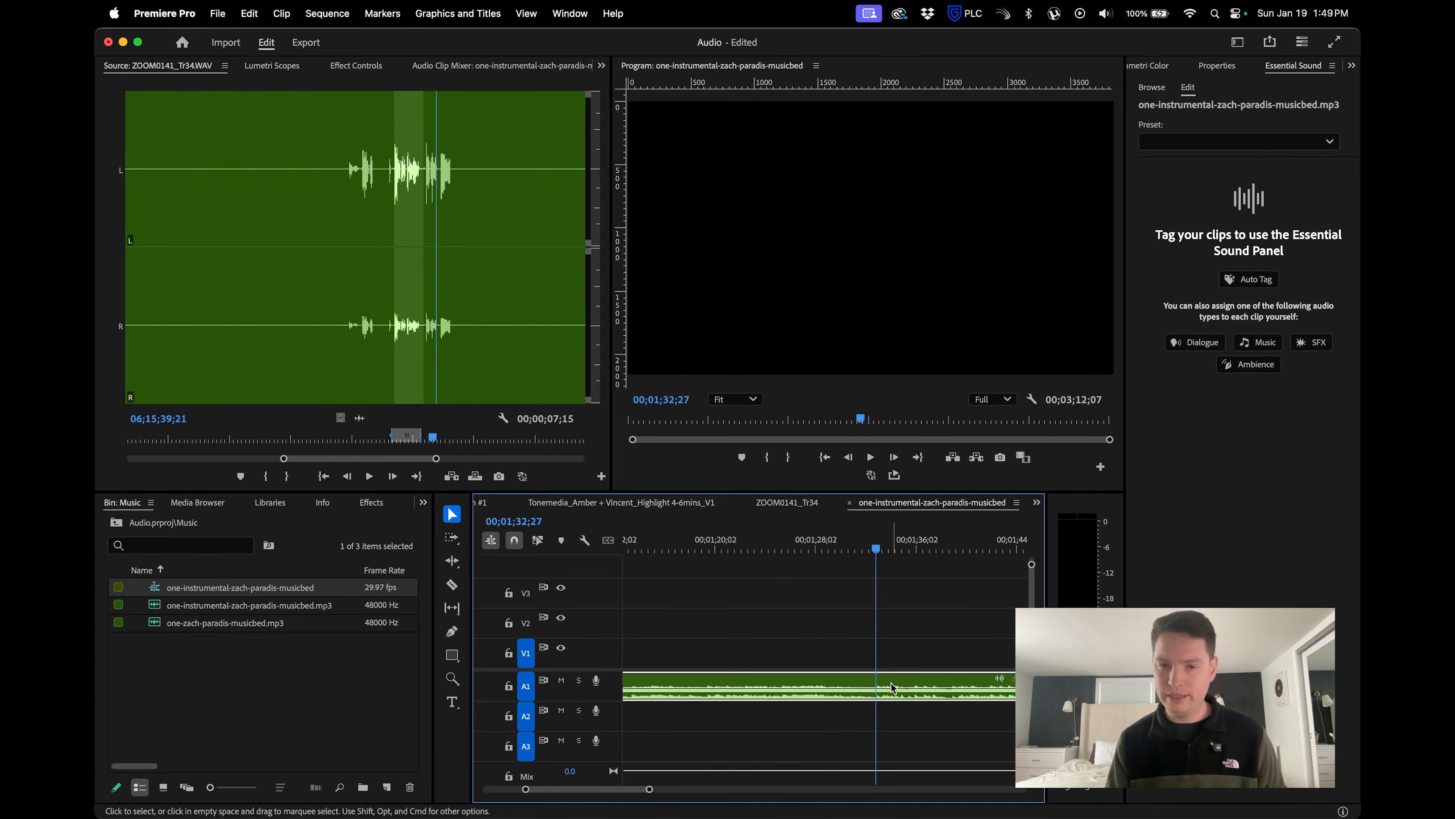
pyautogui.doubleClick(902, 700)
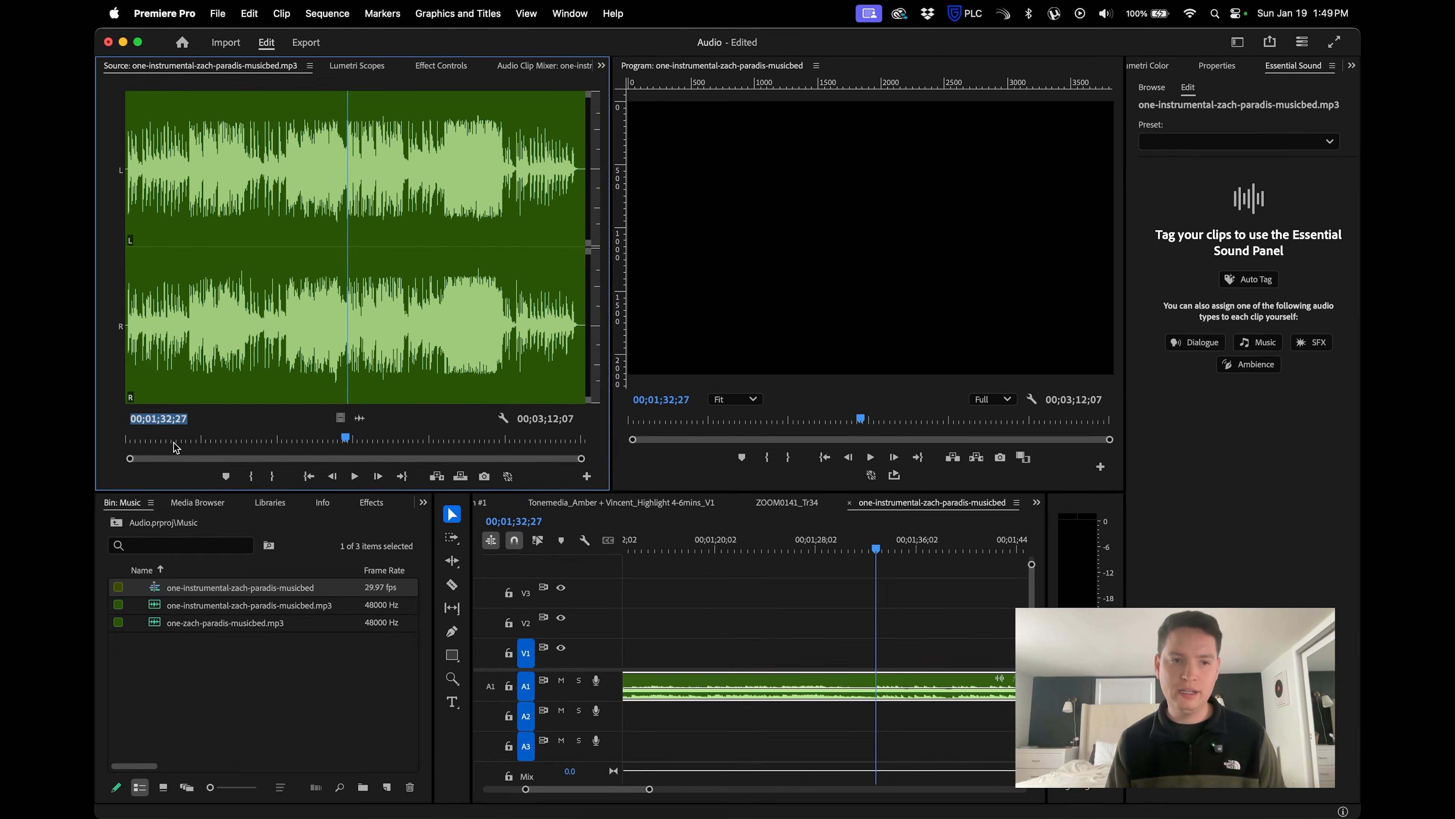
pyautogui.click(192, 644)
pyautogui.moveTo(155, 622); pyautogui.dragTo(206, 345)
pyautogui.write('00;01;32;27')
pyautogui.press('Return')
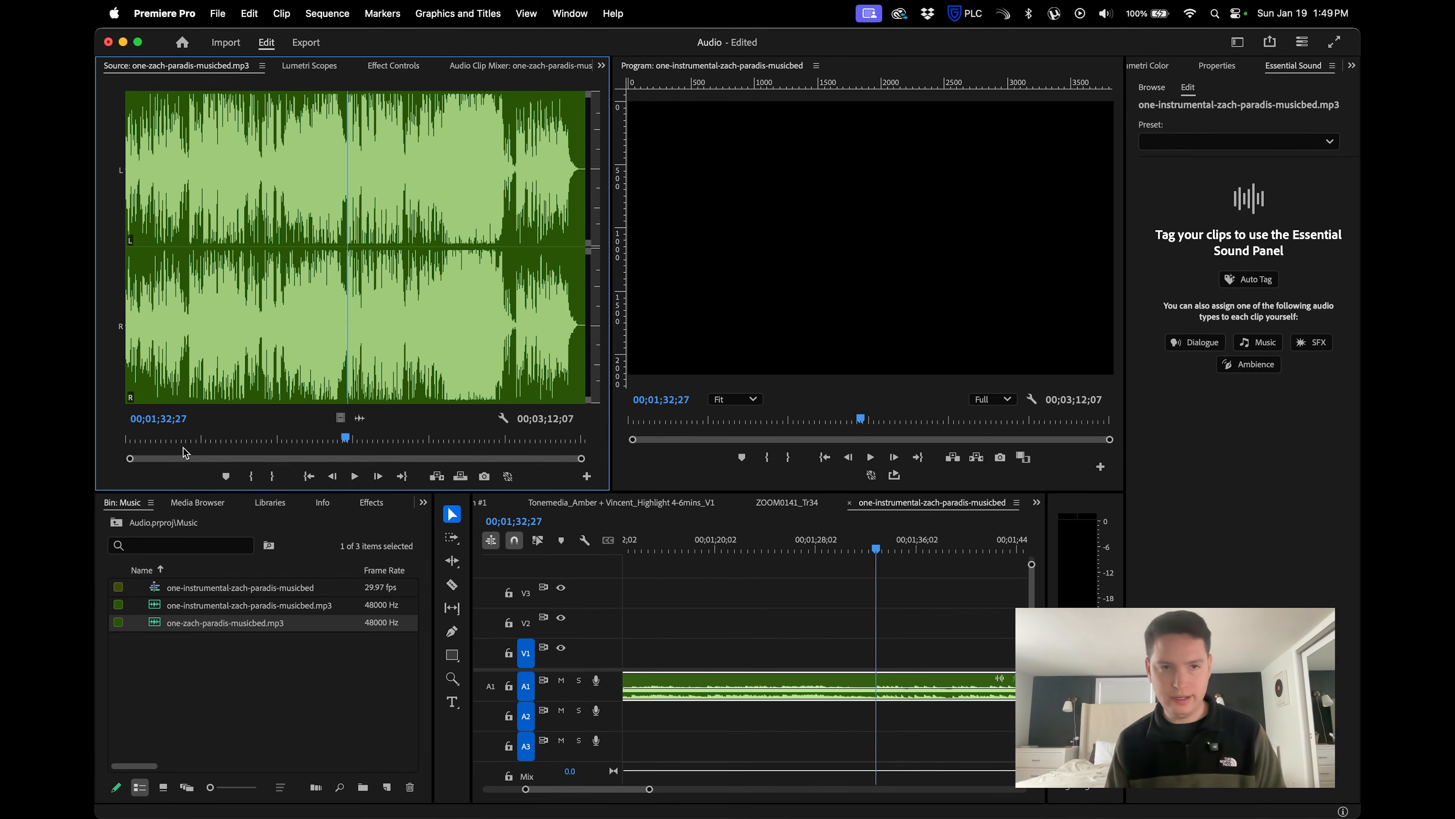
# Mark the vocal song from 00;01;32;27 to 00;01;35;13 and place that audio section on A2 at the playhead.
pyautogui.press('i')
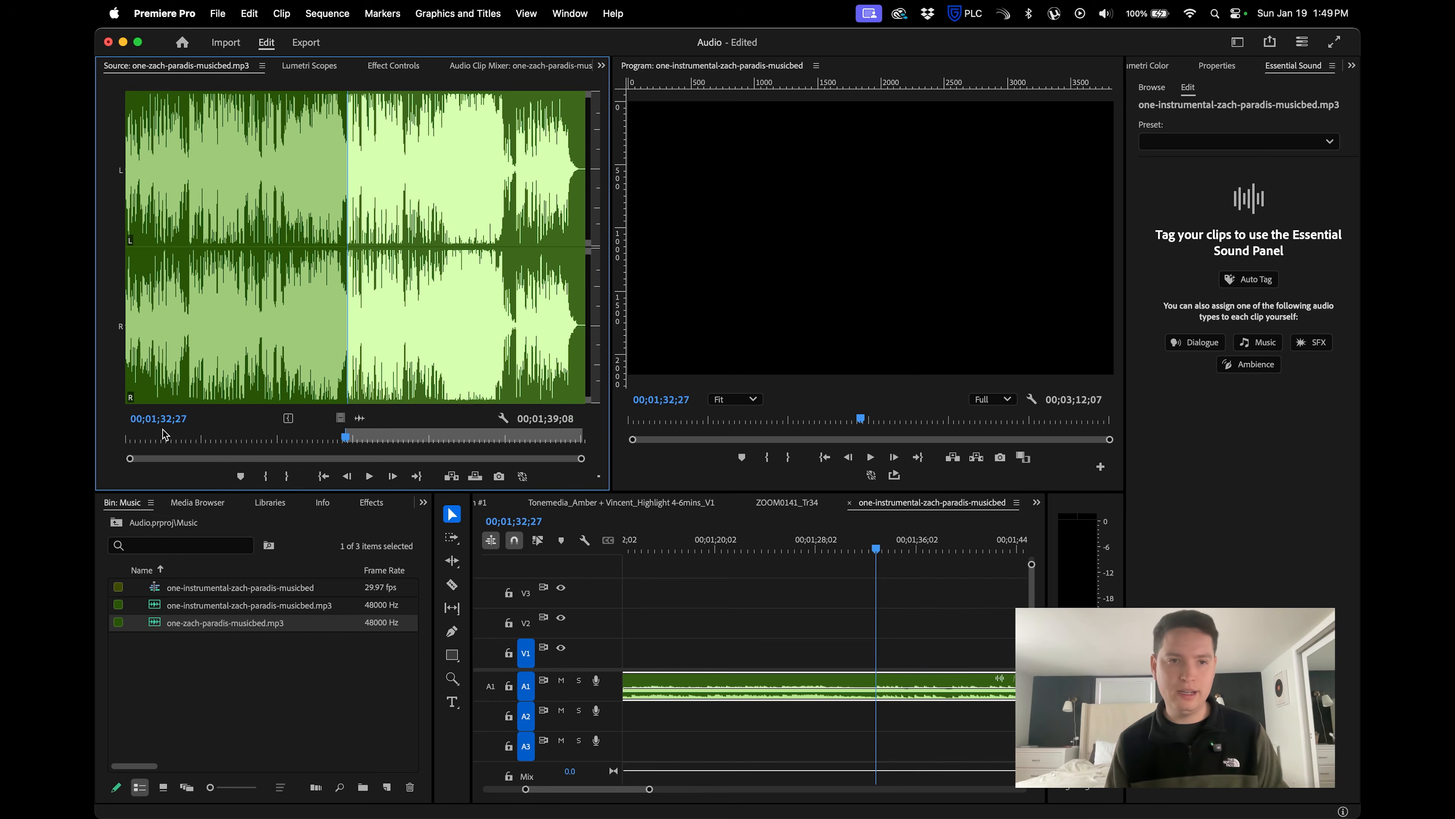
pyautogui.press('space')
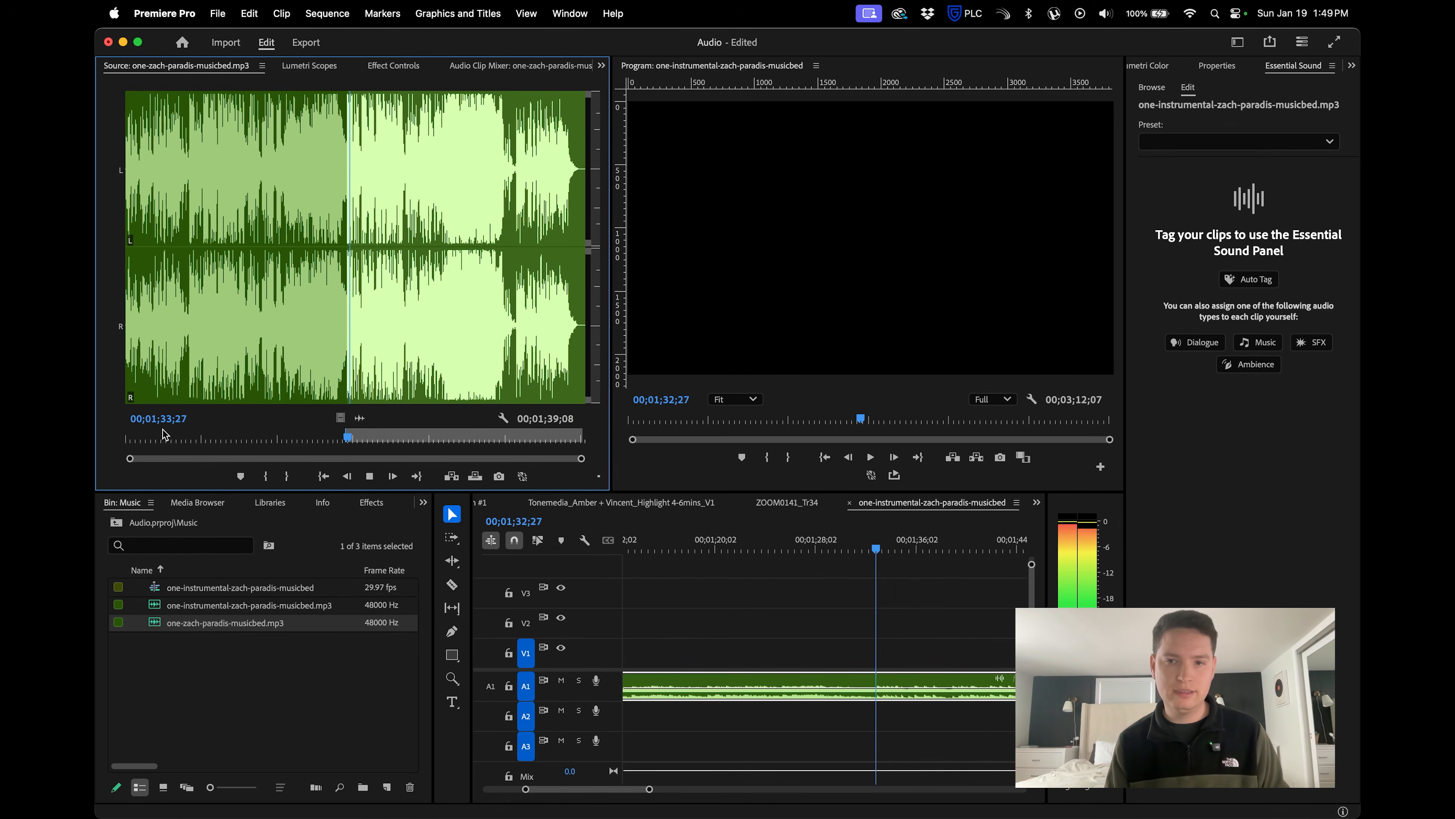
pyautogui.press('space')
pyautogui.press('o')
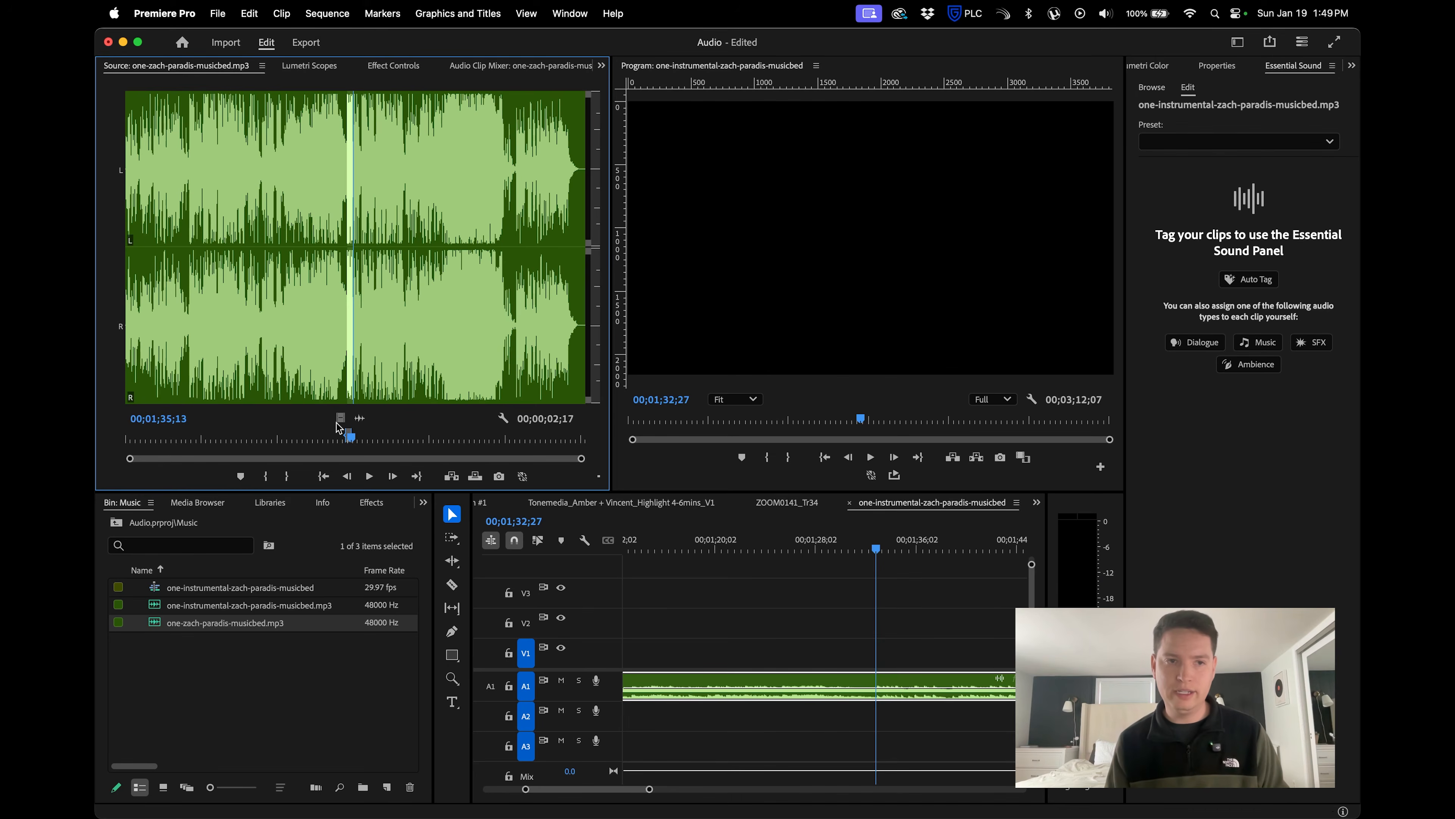
pyautogui.moveTo(359, 423); pyautogui.dragTo(885, 715)
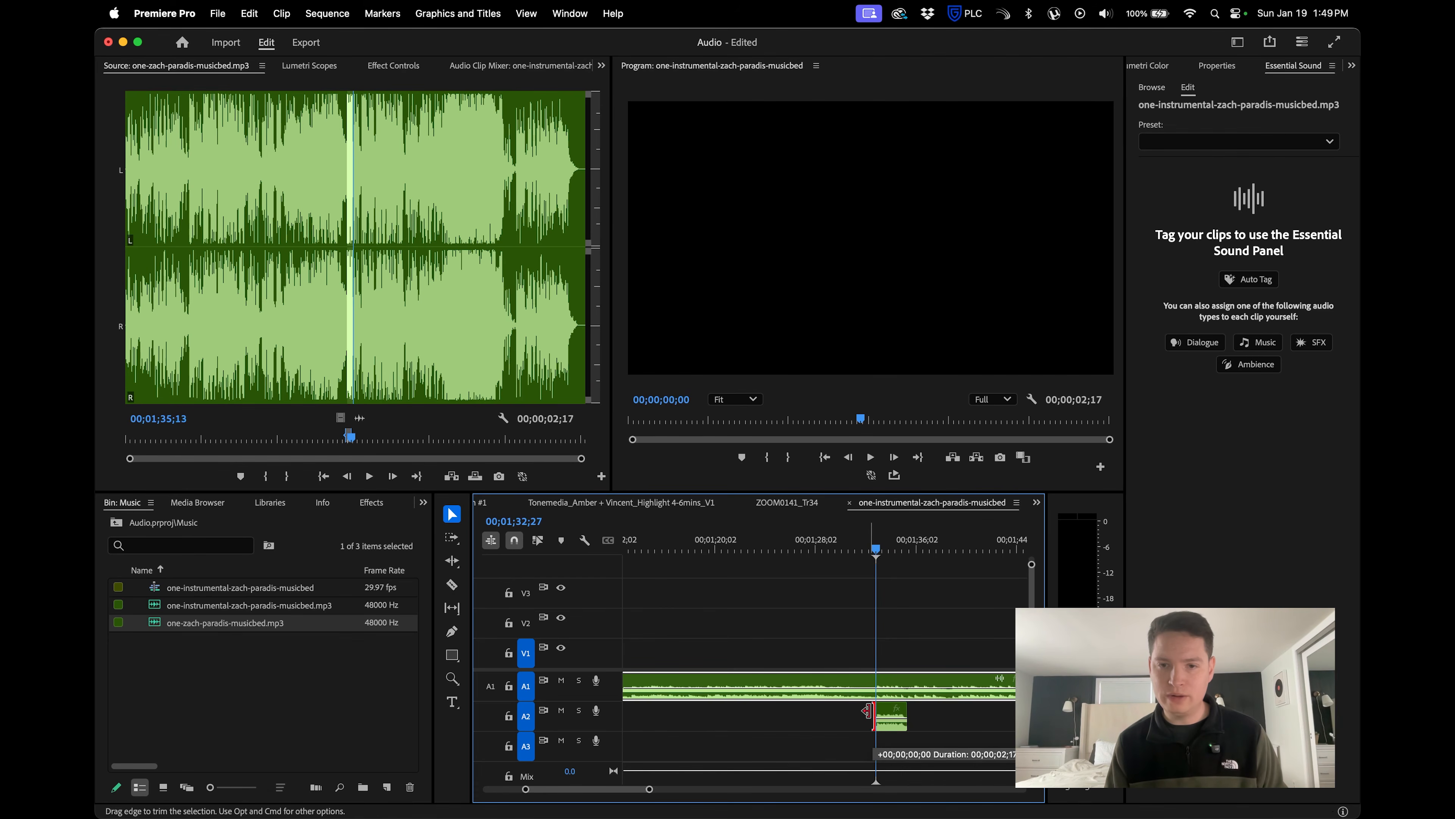
# Play the sequence from 00;01;29;21 through the vocal section on A2 and scrub back over that section.
pyautogui.click(845, 541)
pyautogui.moveTo(845, 536); pyautogui.dragTo(839, 536)
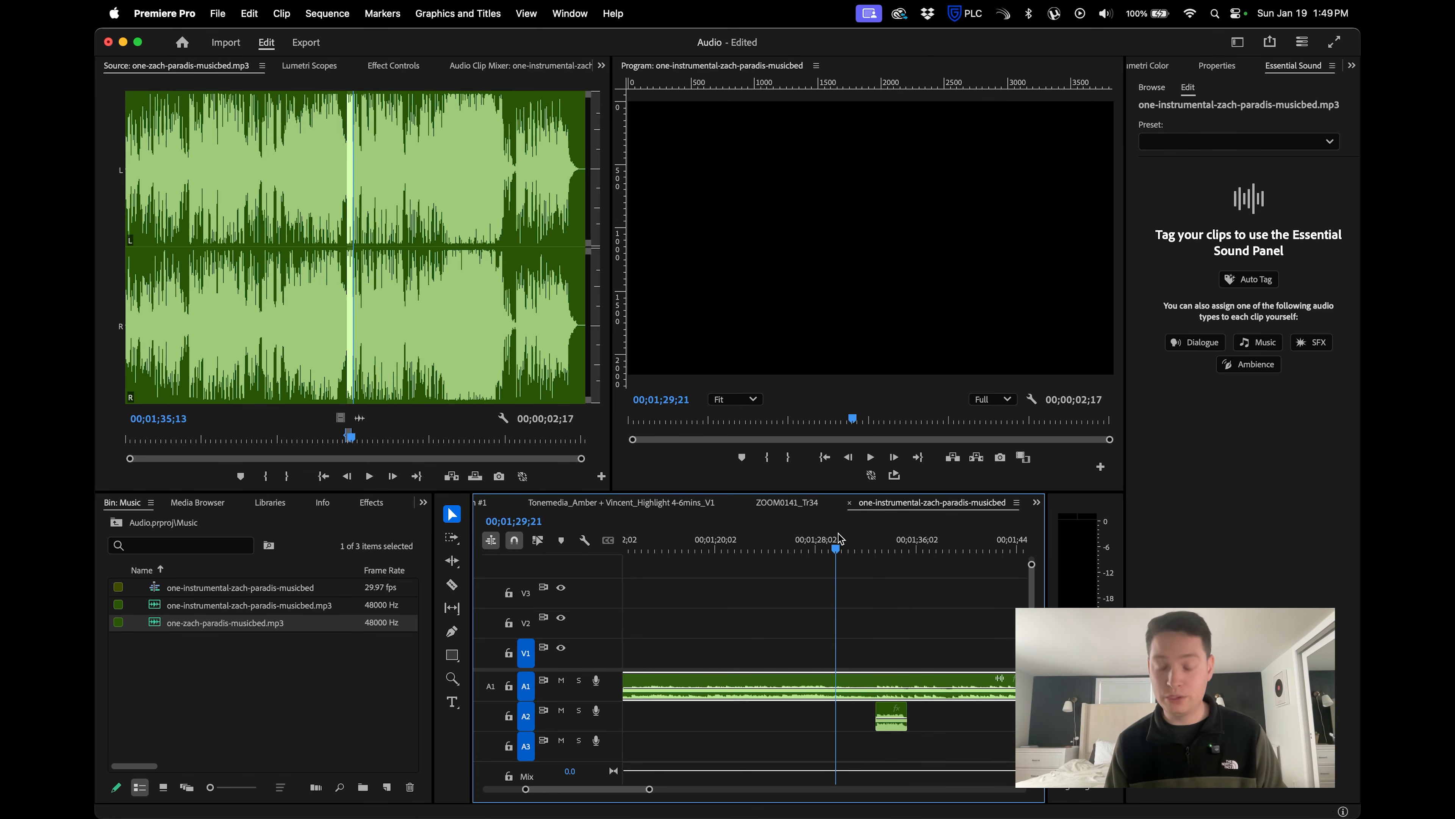
pyautogui.press('space')
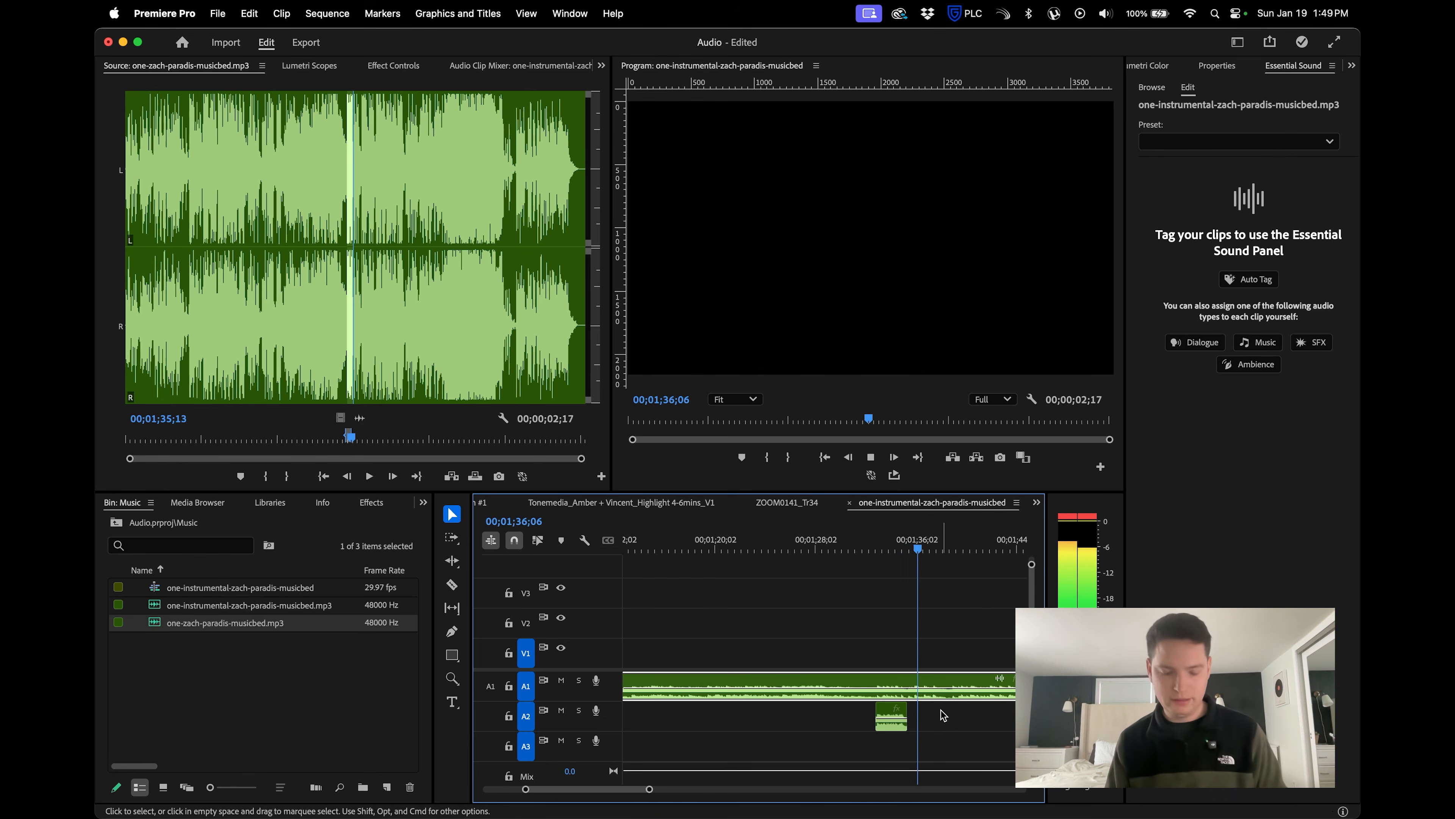
pyautogui.press('=')
pyautogui.moveTo(806, 549); pyautogui.dragTo(737, 551)
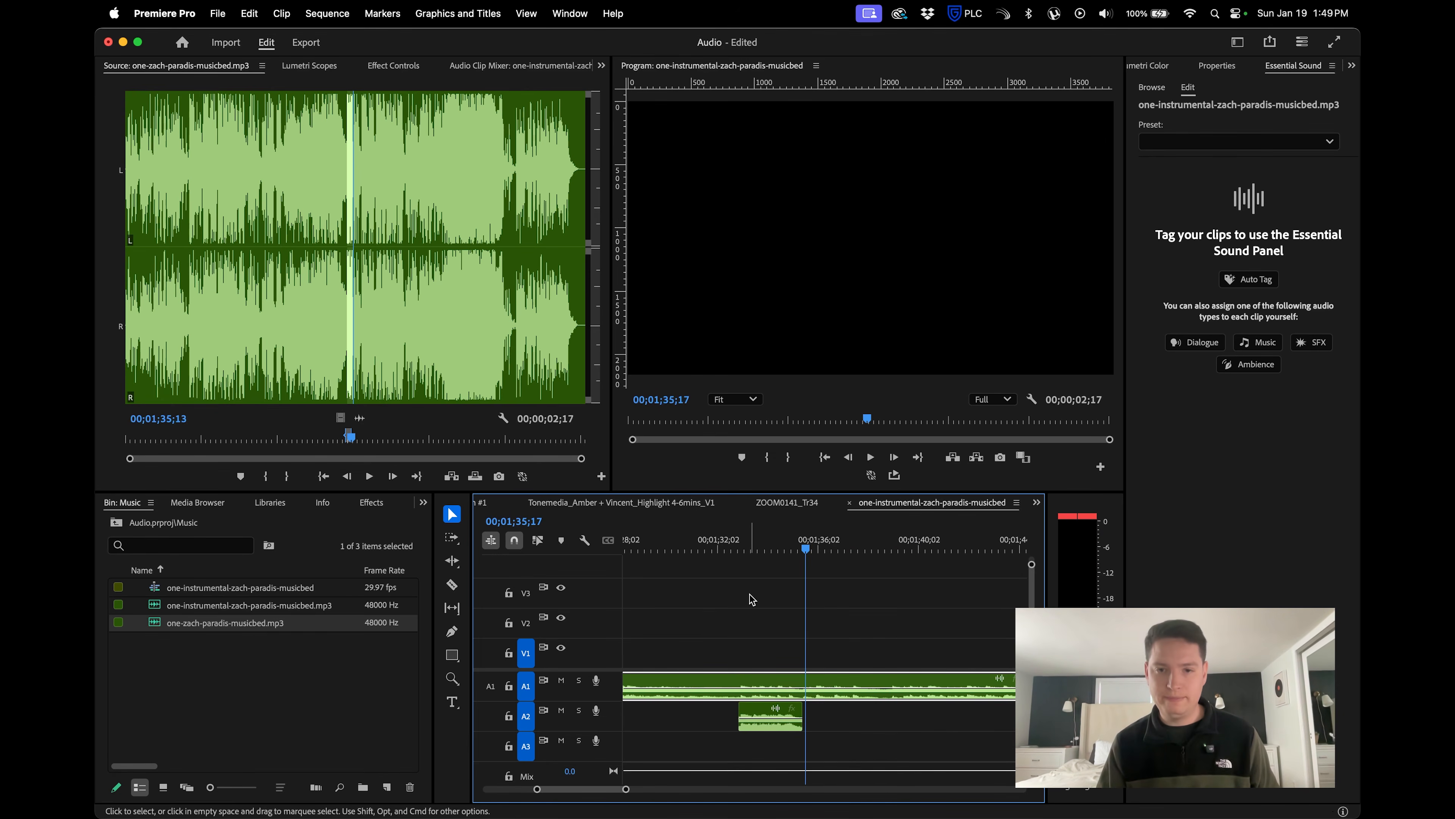